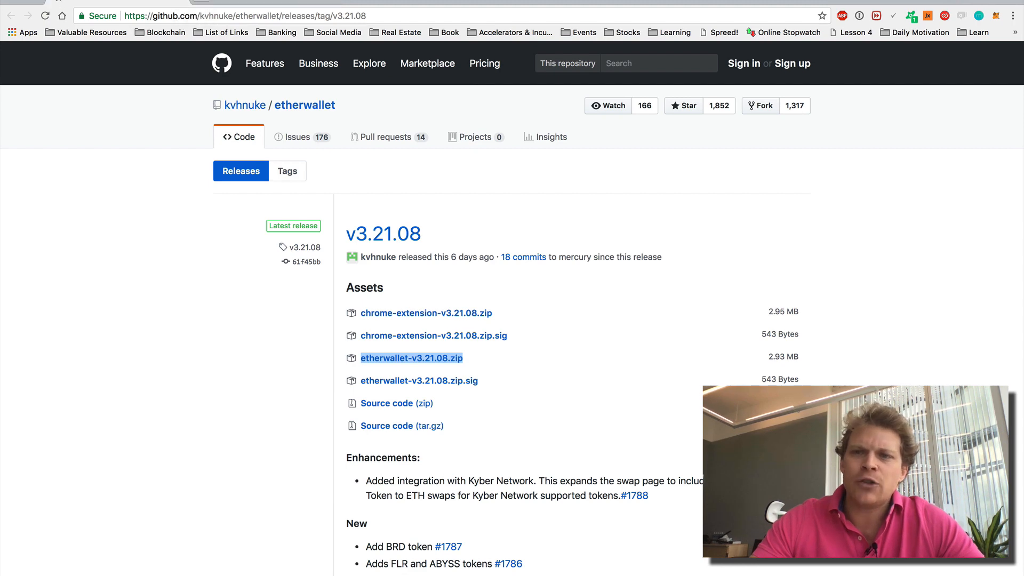
- Turn Wi-Fi off, confirm the page reports no connection, and browse to the etherwallet-v3.21.08 folder
click(717, 0)
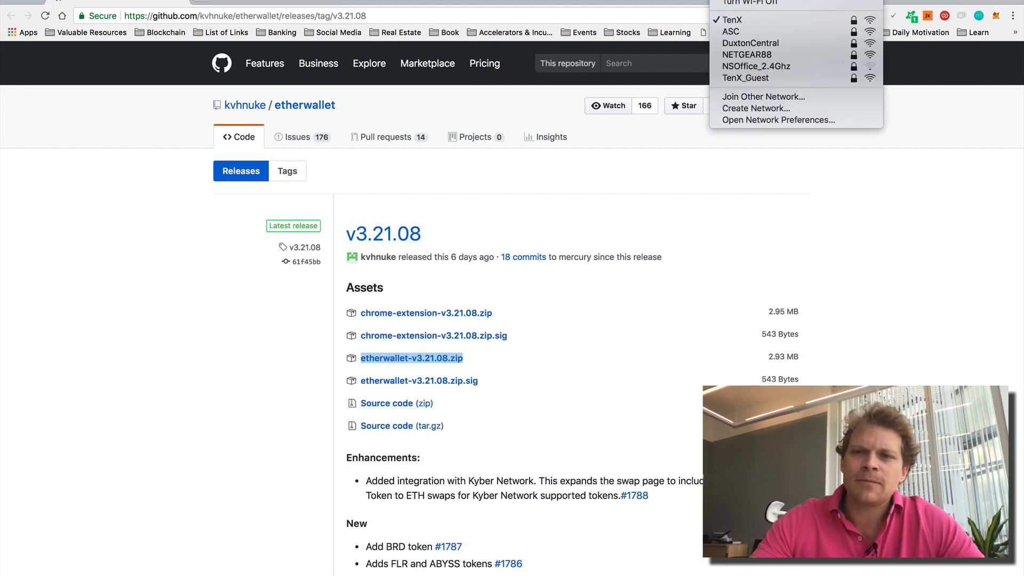
click(741, 2)
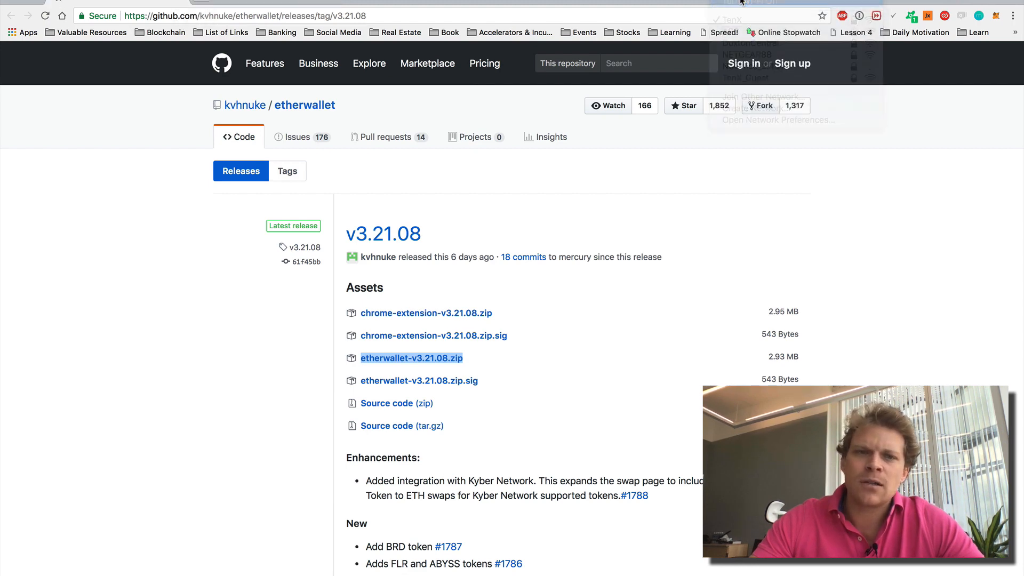
click(44, 20)
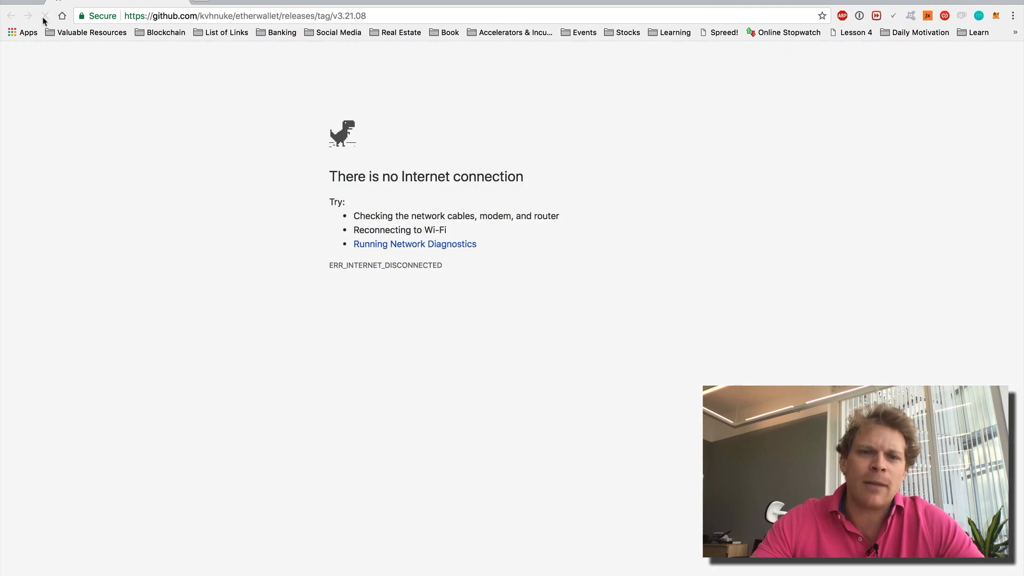
click(82, 0)
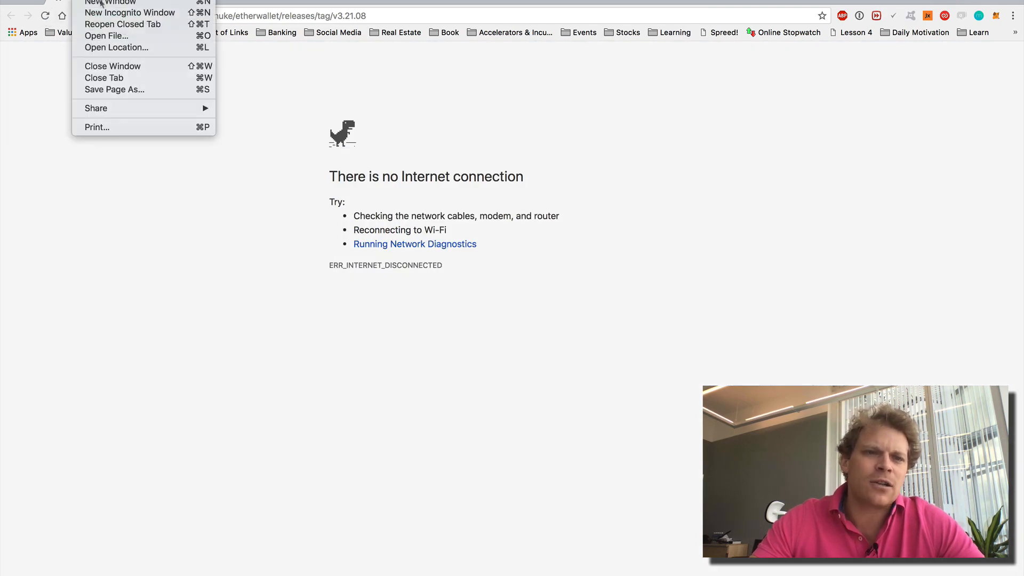
click(104, 34)
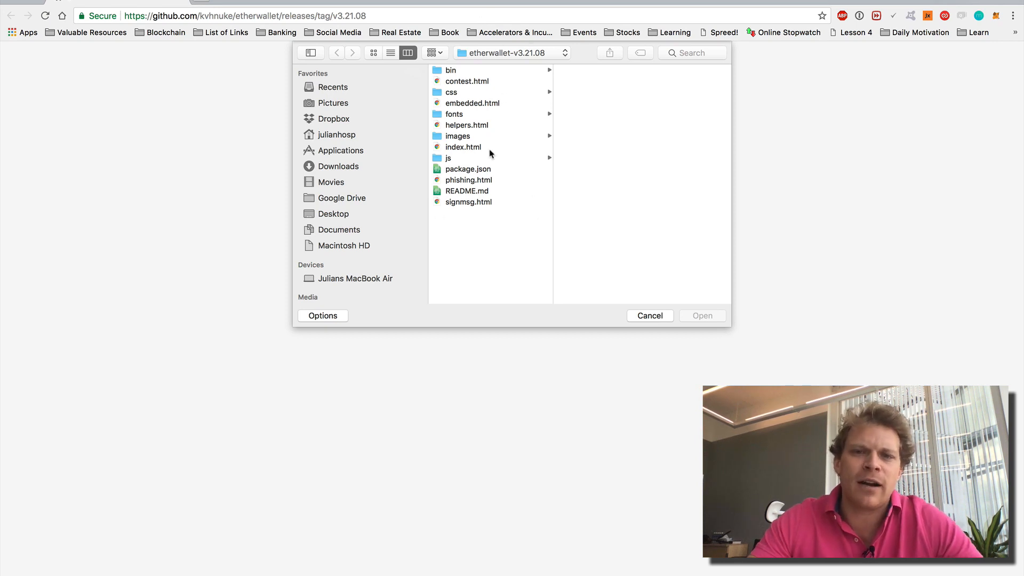
- Open the local index.html offline on Create New Wallet and dismiss the welcome notice
double_click(438, 150)
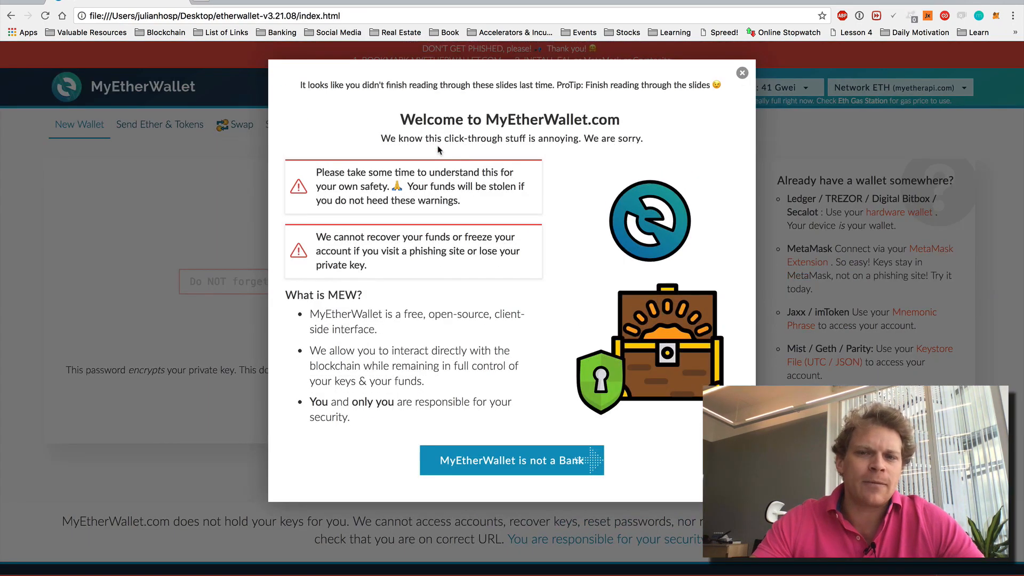
click(740, 74)
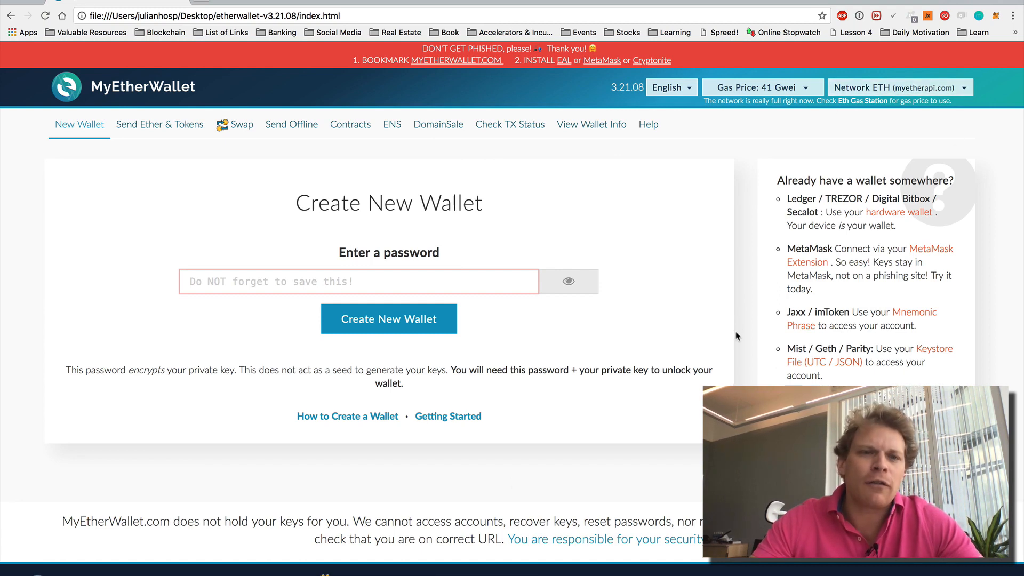
click(199, 2)
- Confirm myetherwallet.com fails to load without internet, then close that tab
text(my)
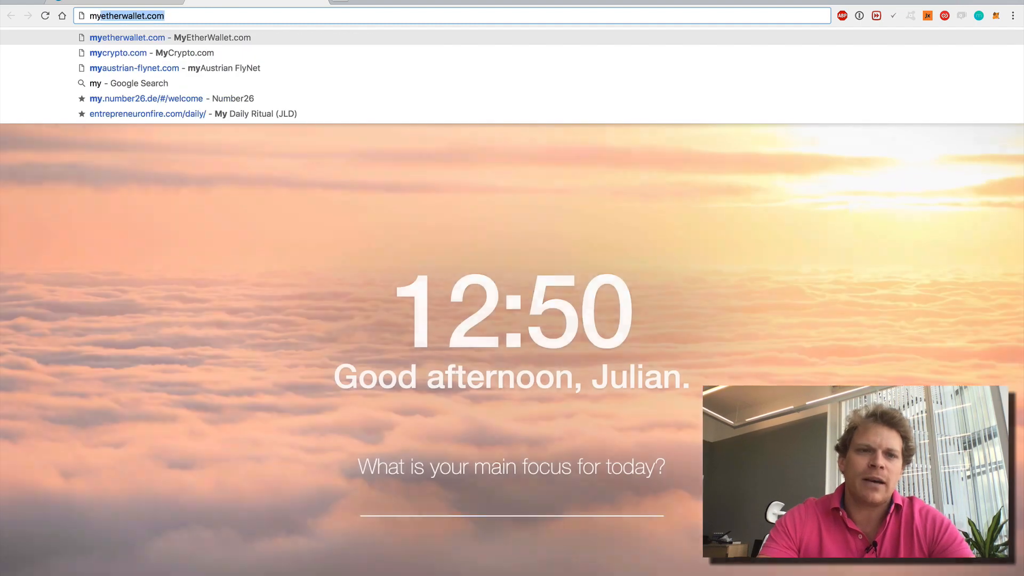
key(Return)
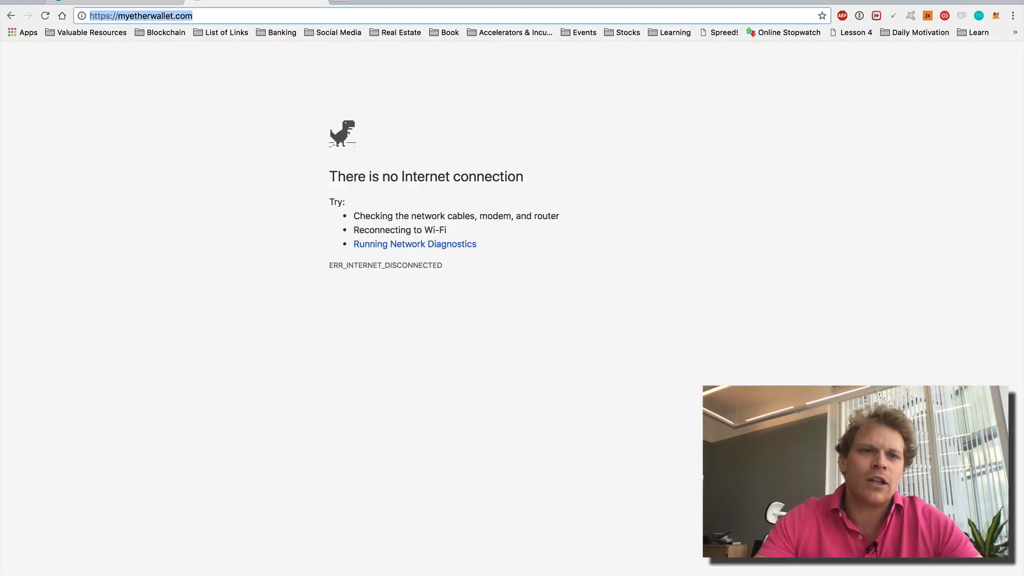
click(318, 2)
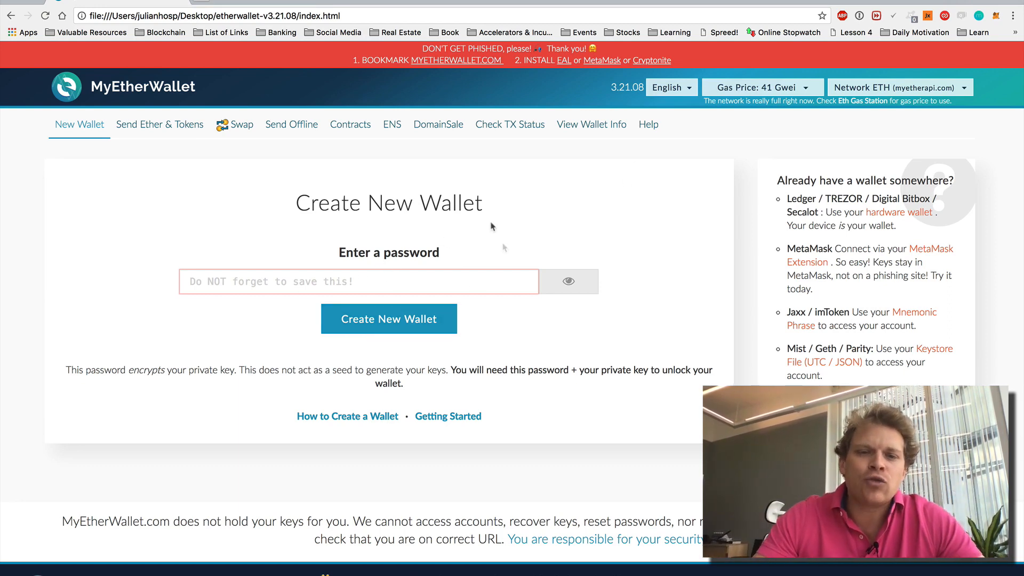
- Create a new password-protected wallet and download its keystore file
click(348, 288)
text(******)
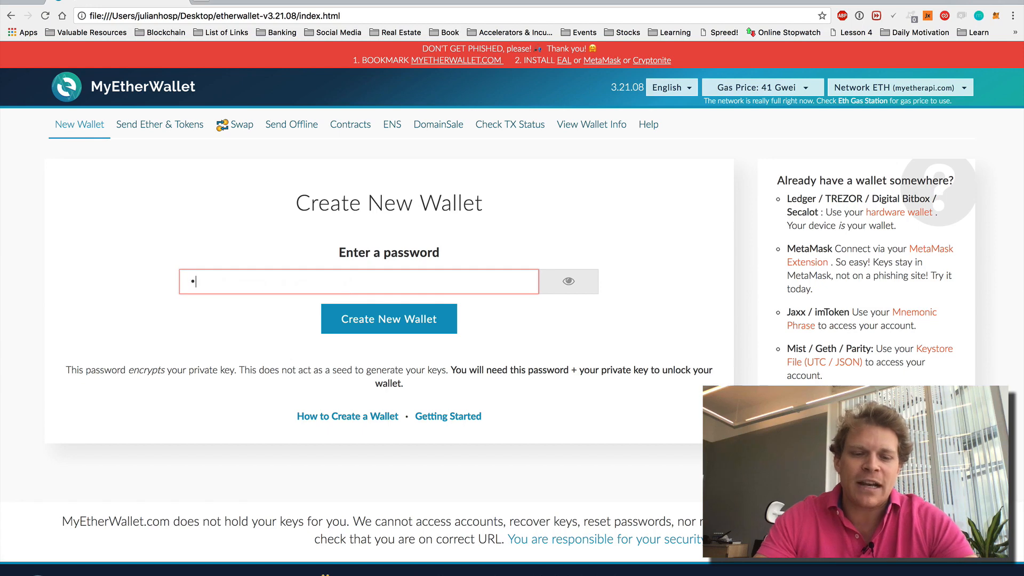
text(***)
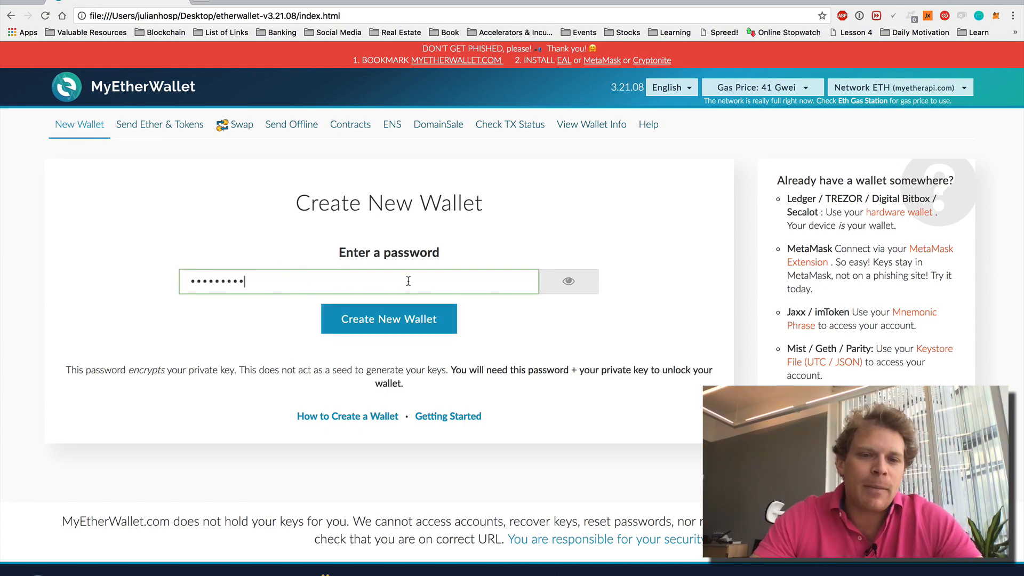
click(400, 319)
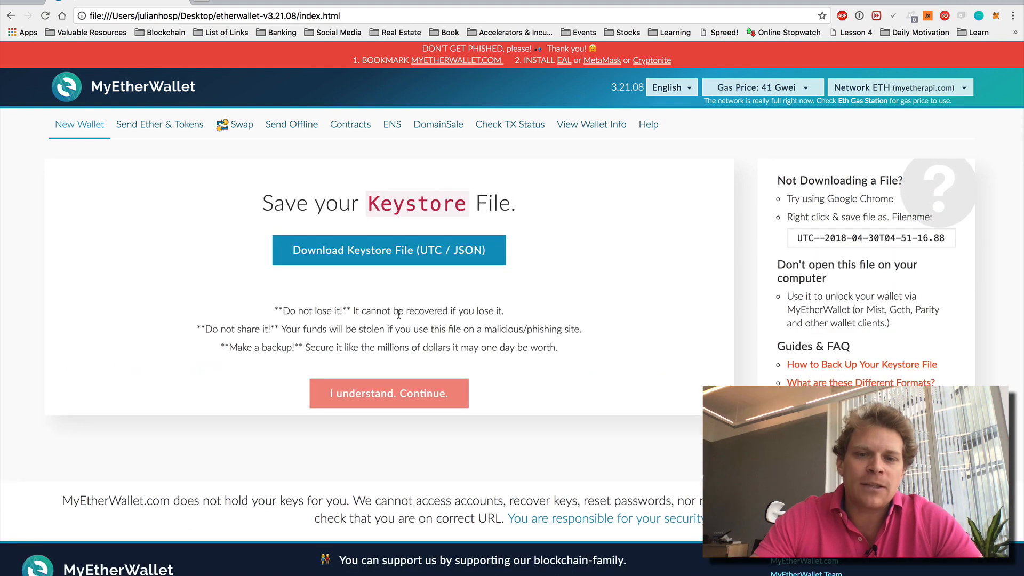
click(436, 252)
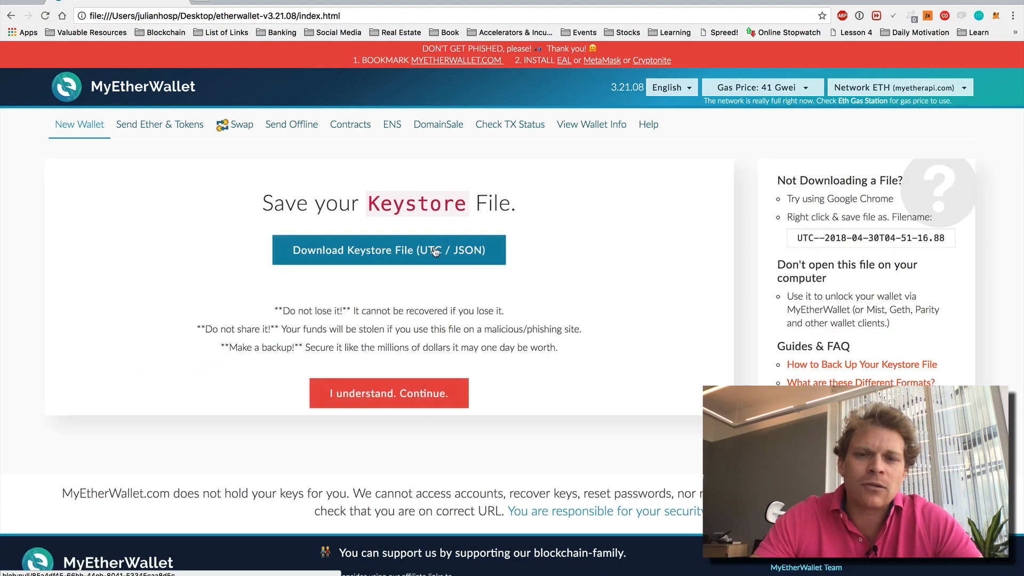
click(390, 400)
- Copy the wallet's private key into the 'How to use MEW offline' note under Private Key
click(407, 241)
key(super+c)
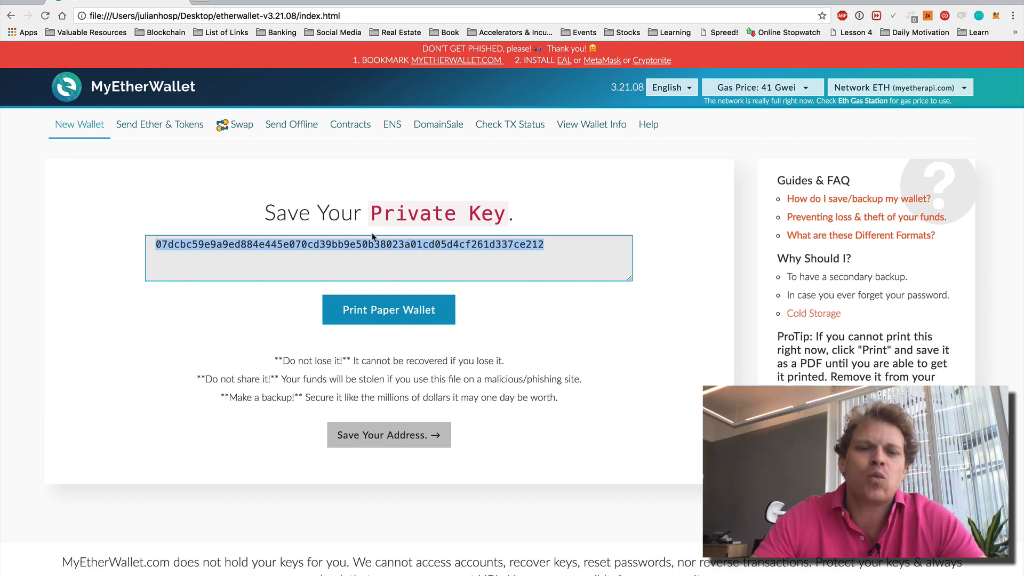
key(ctrl+Up)
click(814, 155)
click(345, 210)
key(BackSpace)
key(super+v)
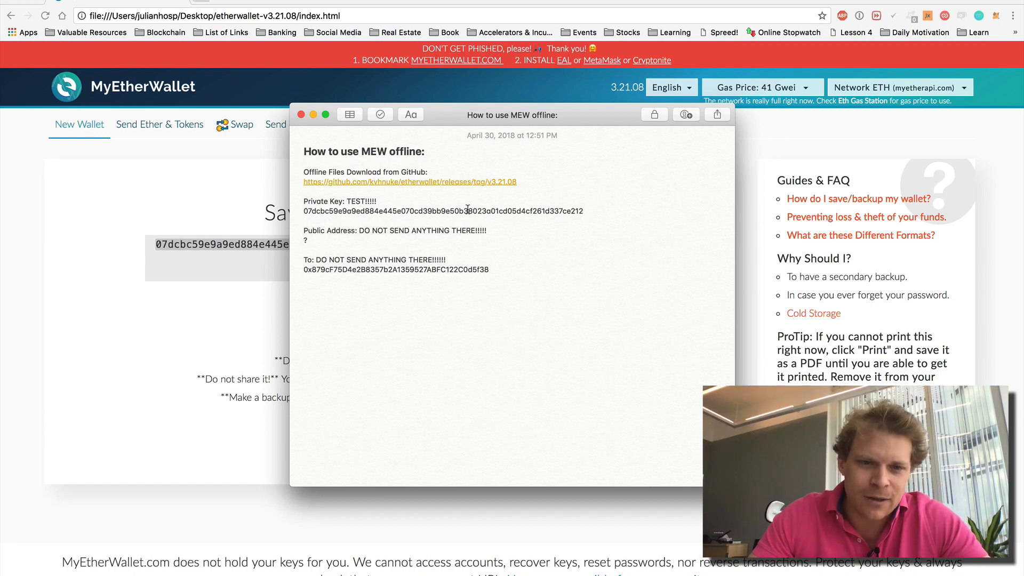
click(256, 315)
- Unlock the wallet on Send Ether & Tokens by pasting its private key
click(173, 126)
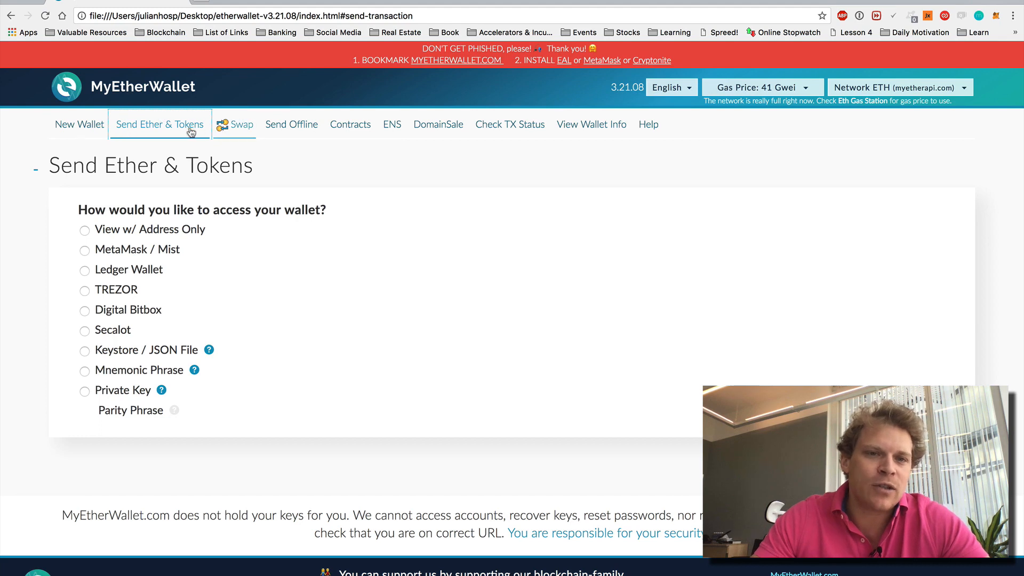
click(293, 126)
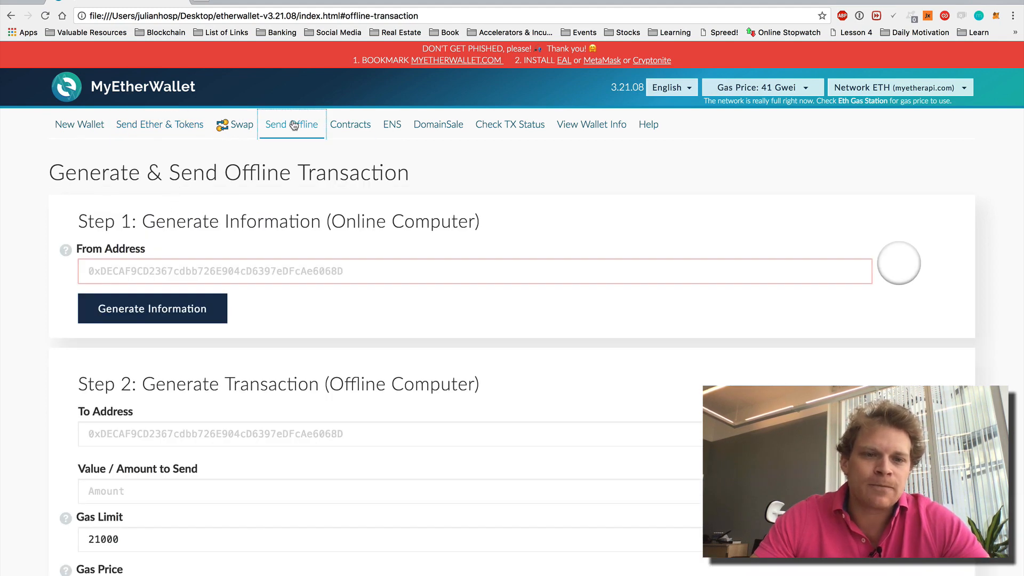
click(160, 129)
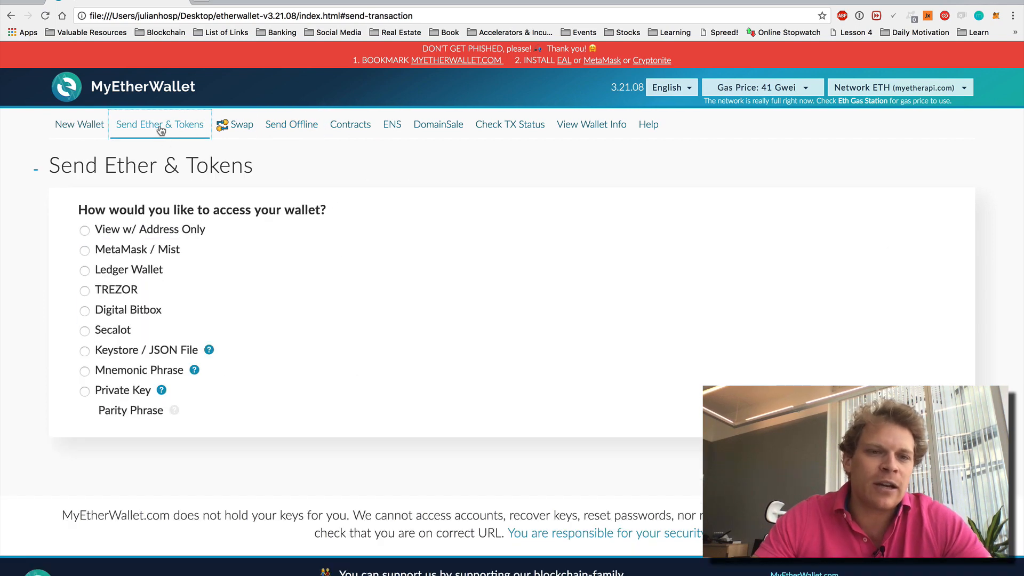
click(131, 390)
click(477, 399)
key(super+v)
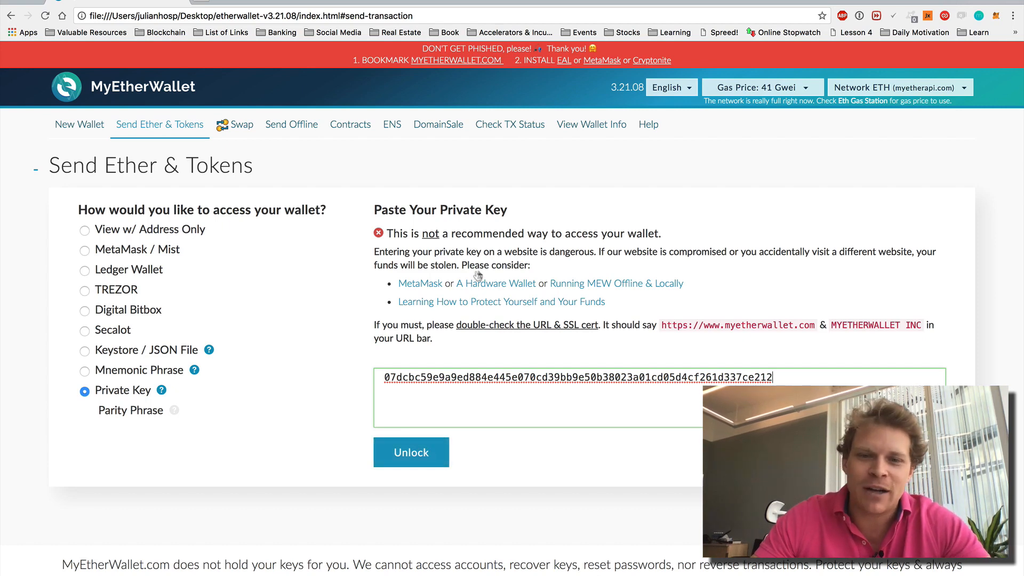
click(412, 453)
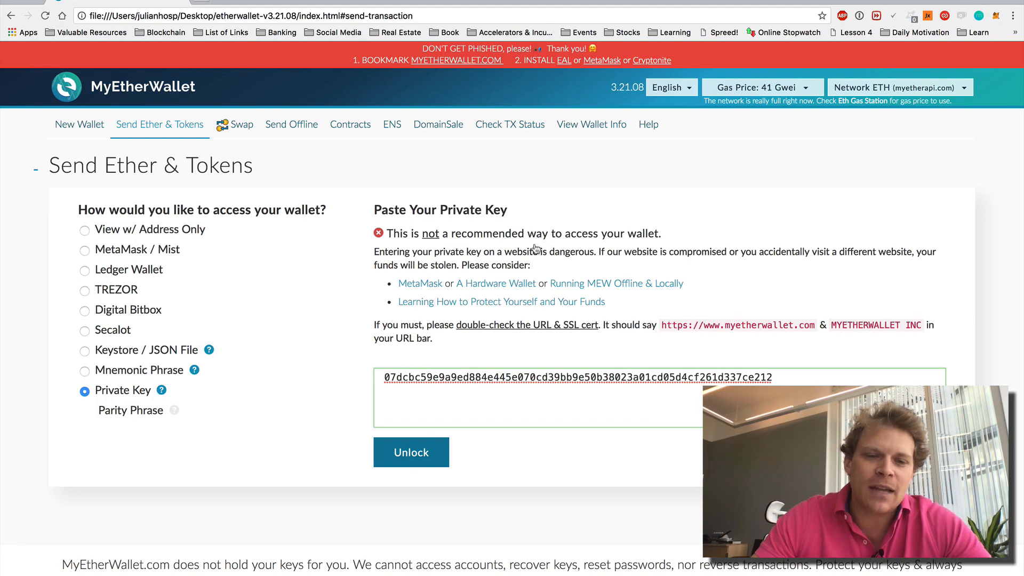
scroll(484, 369, up, 4)
scroll(484, 369, up, 3)
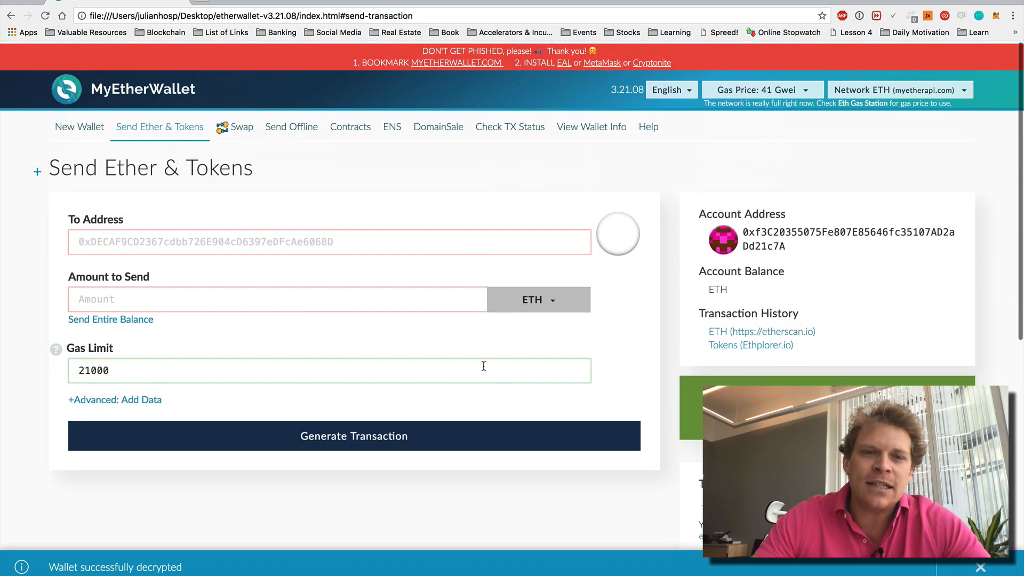
- Paste the public address into the note without bullet or blank line, then select the To address
drag(794, 243, 743, 231)
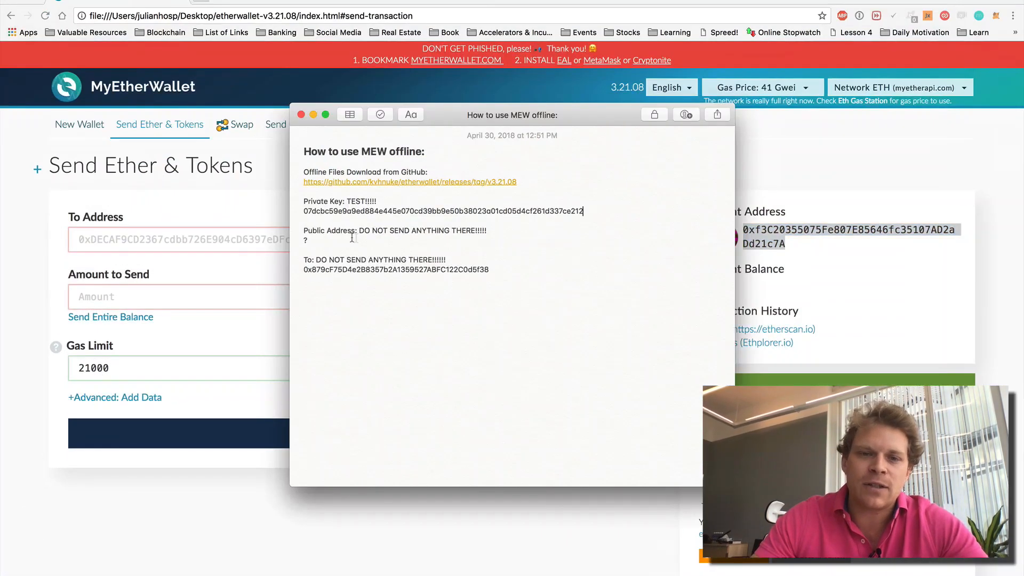
text(0xf3C20355075Fe807E85646fc35107AD2aDd21c7A)
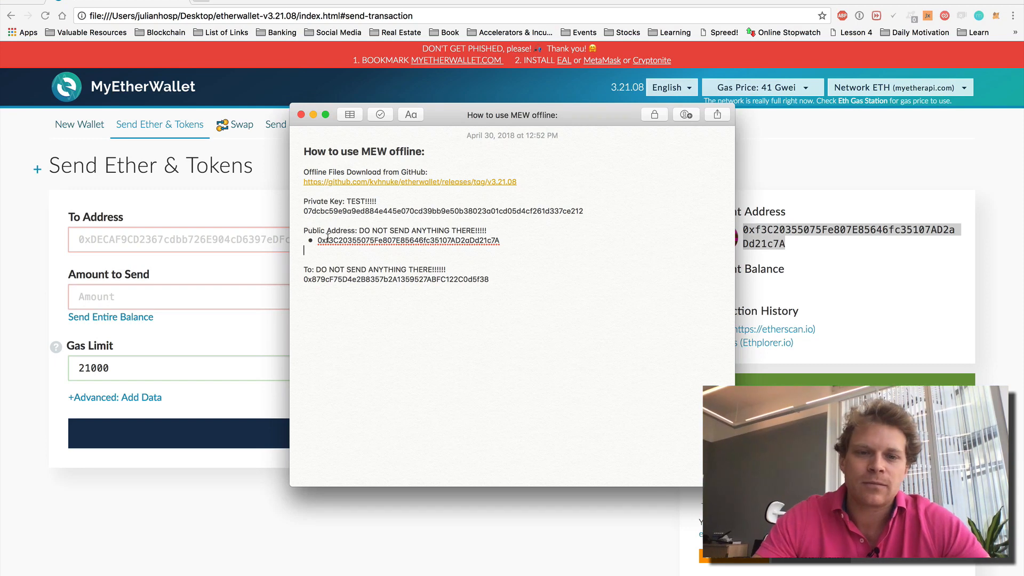
click(318, 239)
key(BackSpace)
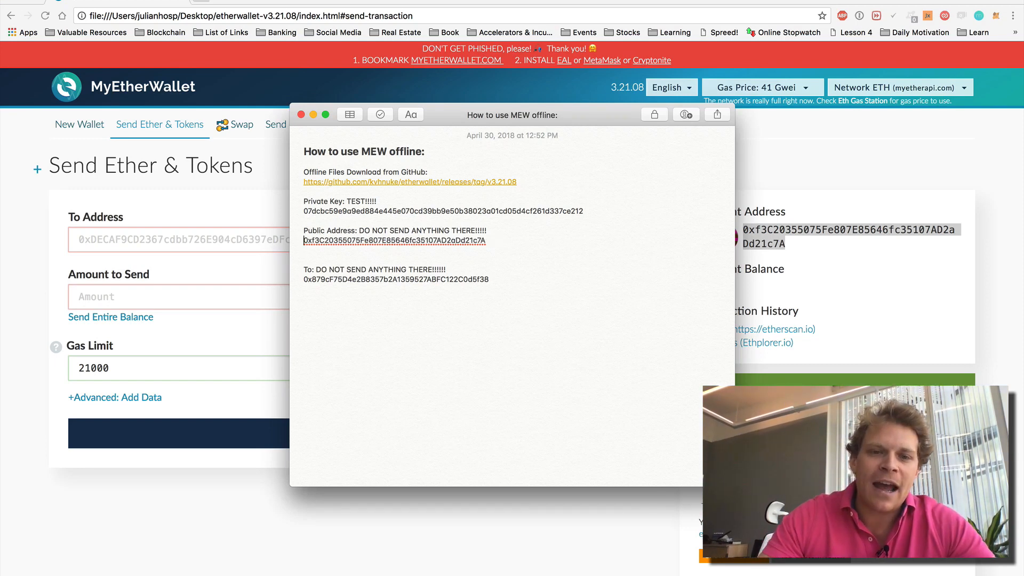
key(Down)
key(BackSpace)
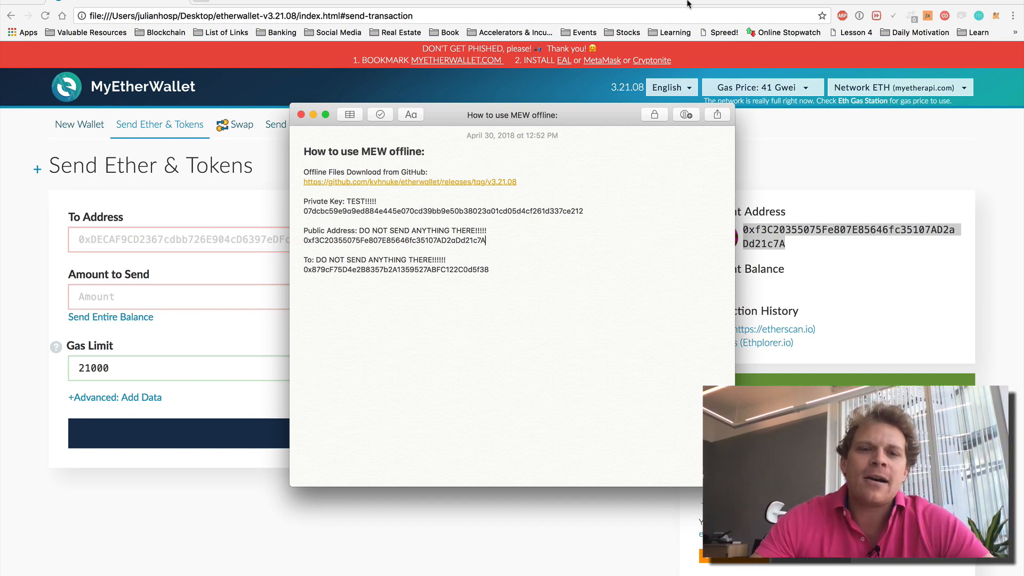
double_click(450, 271)
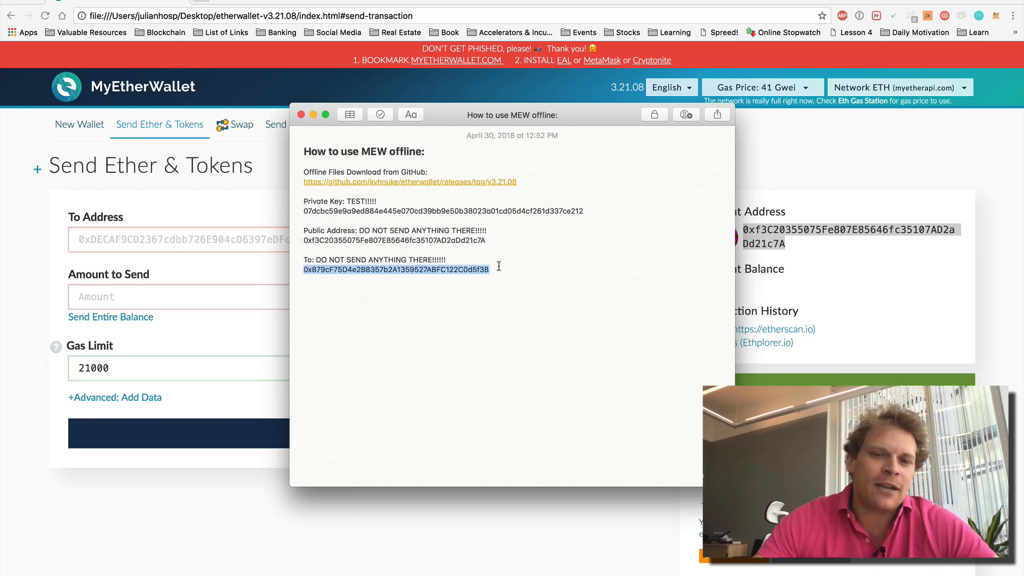
drag(496, 270, 295, 270)
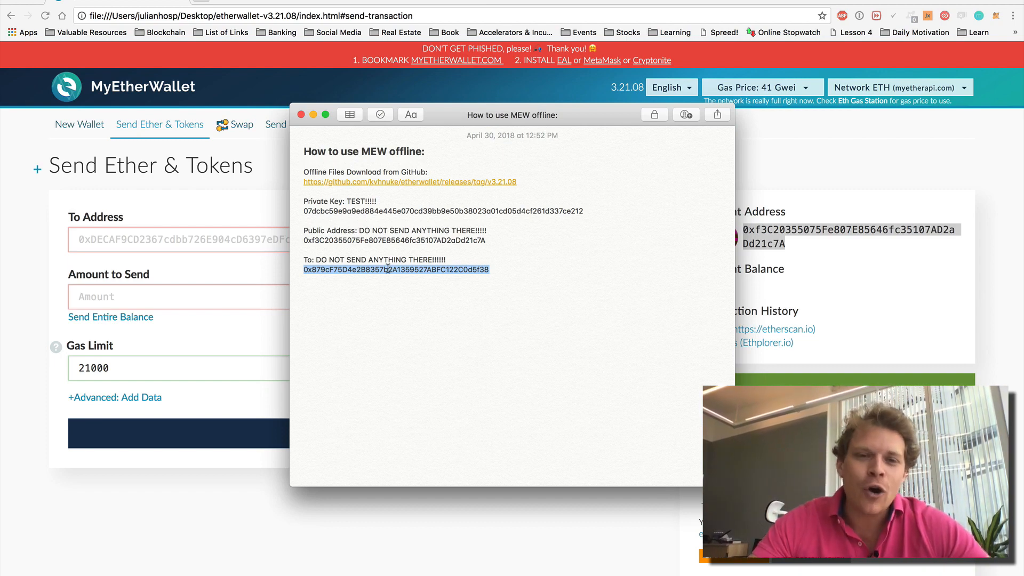
- Open the Generate & Send Offline Transaction page and scroll through its Step 1 and Step 2 sections
click(260, 275)
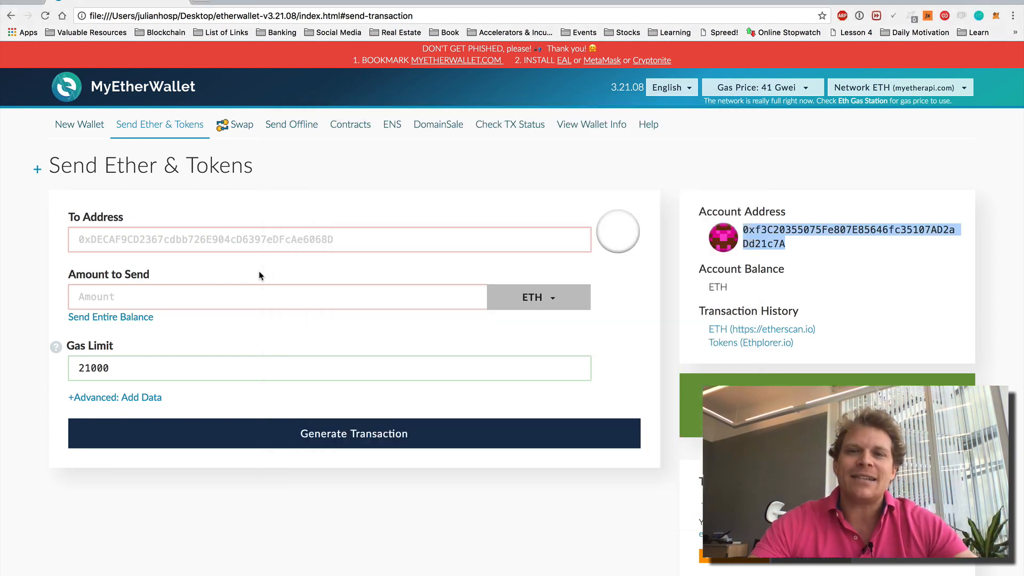
click(292, 128)
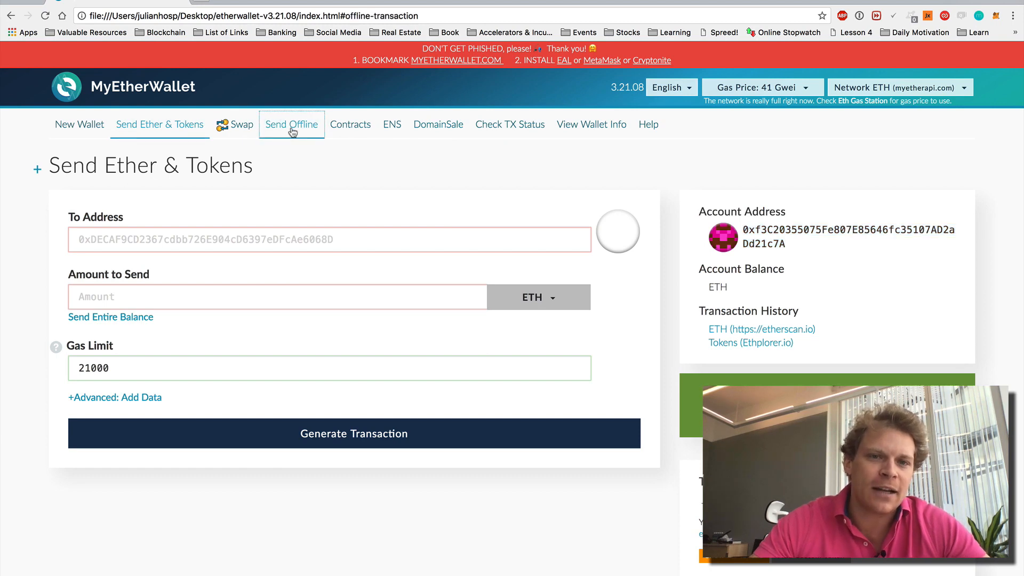
scroll(518, 195, down, 3)
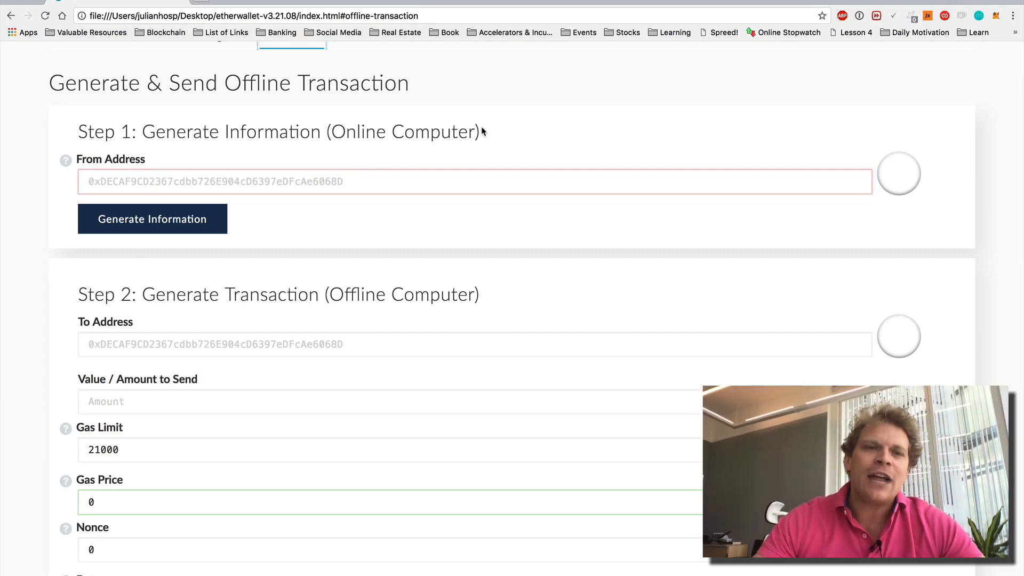
scroll(446, 165, up, 3)
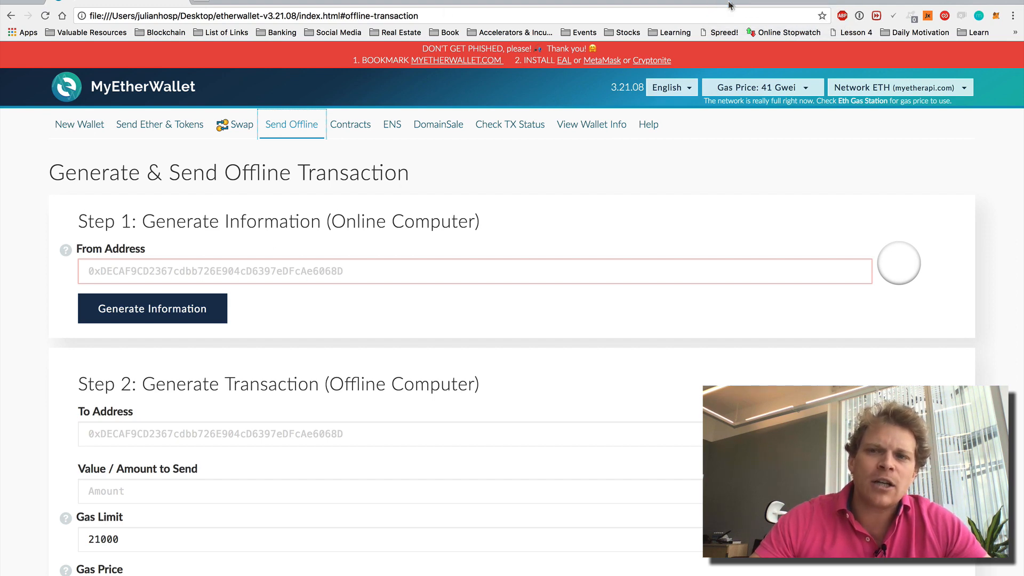
key(ctrl+t)
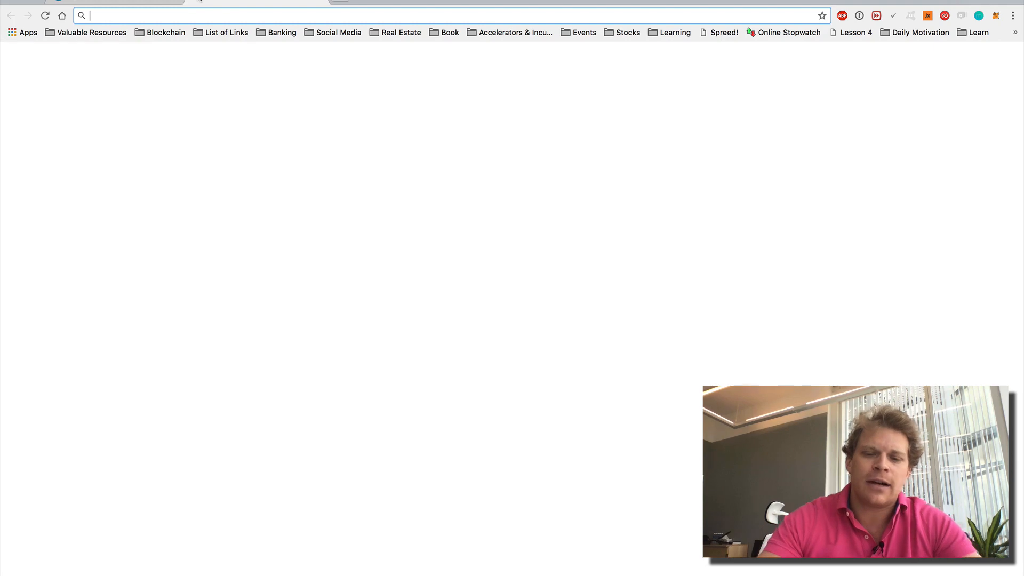
- Load myetherwallet.com in the new tab, then return to the local offline wallet page
text(myetherwallet.com)
key(Return)
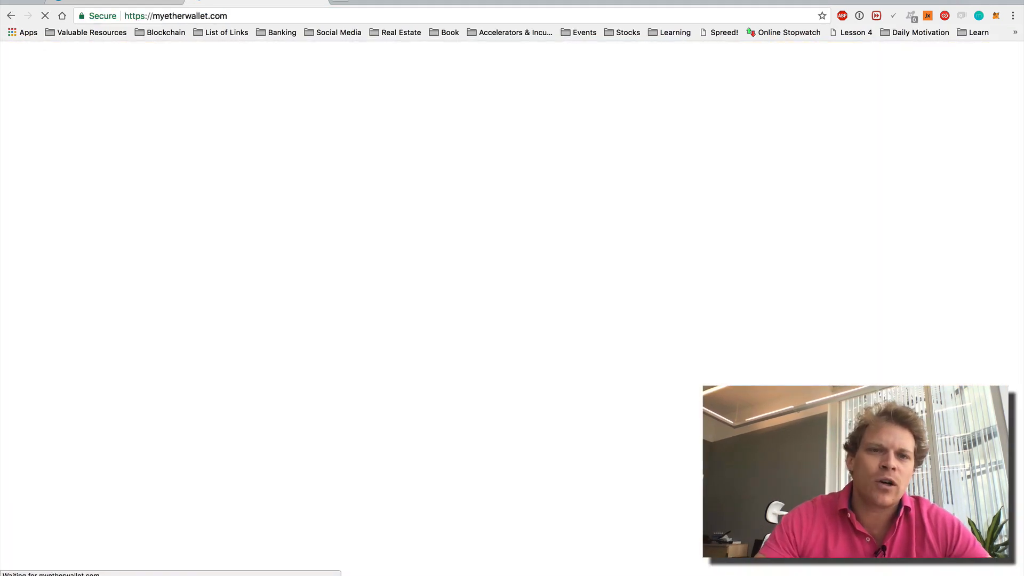
click(226, 6)
click(298, 20)
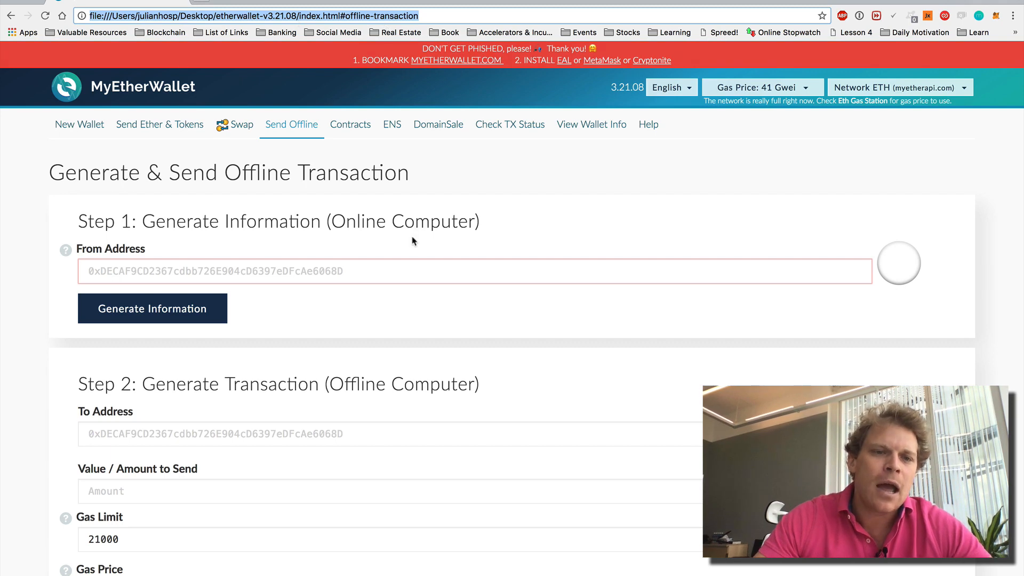
scroll(334, 271, down, 3)
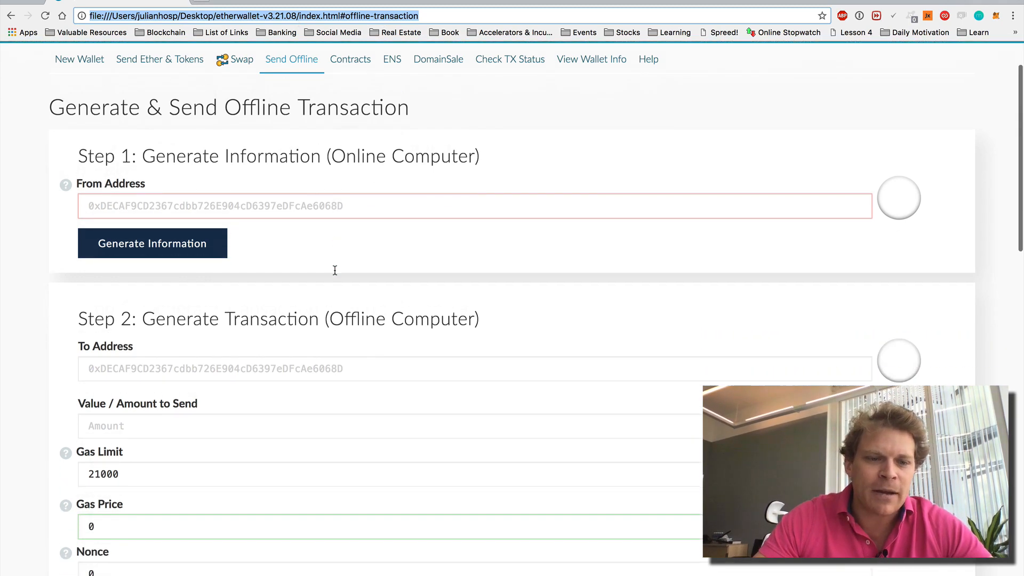
scroll(192, 502, down, 2)
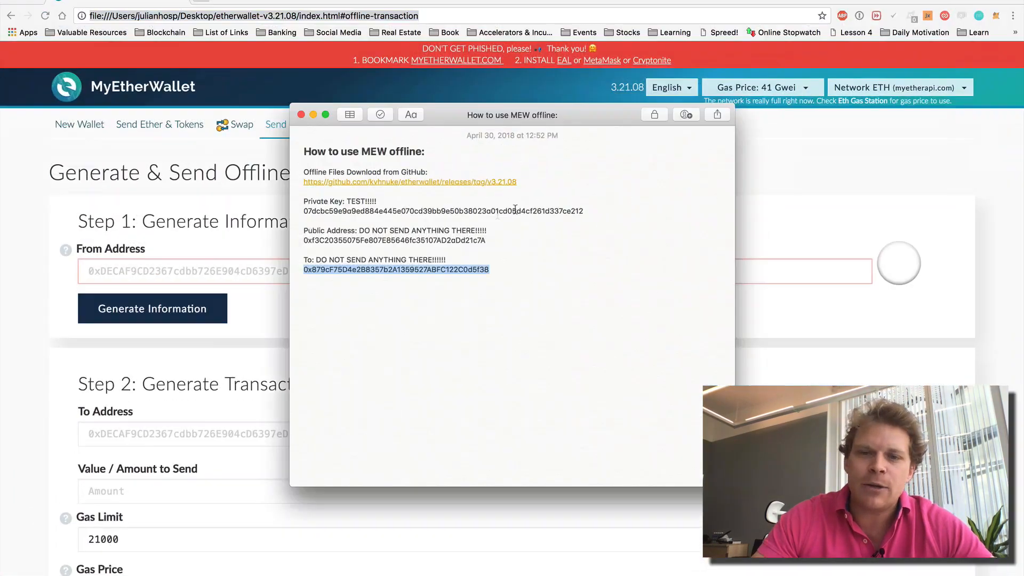
double_click(405, 240)
key(super+c)
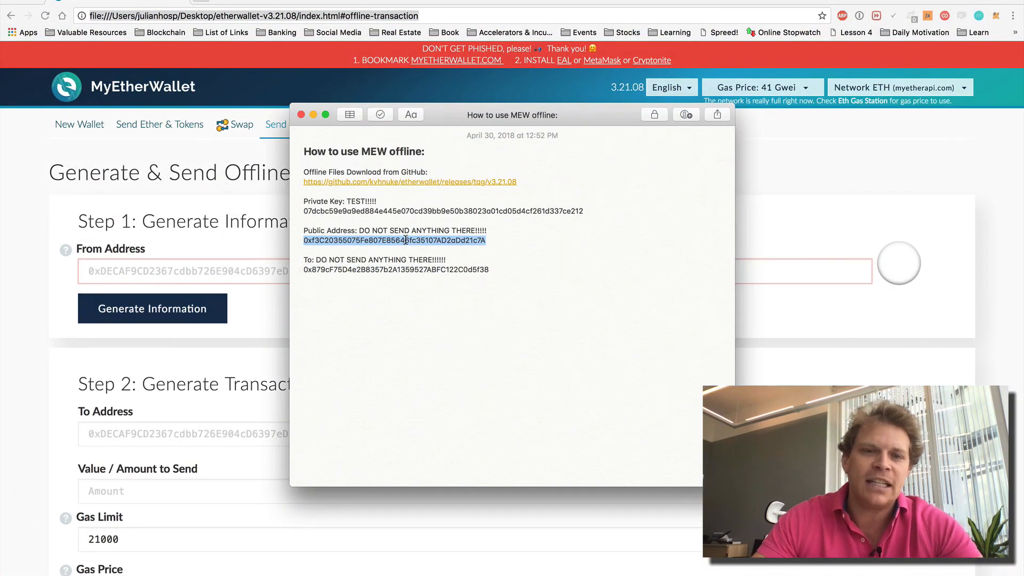
click(221, 269)
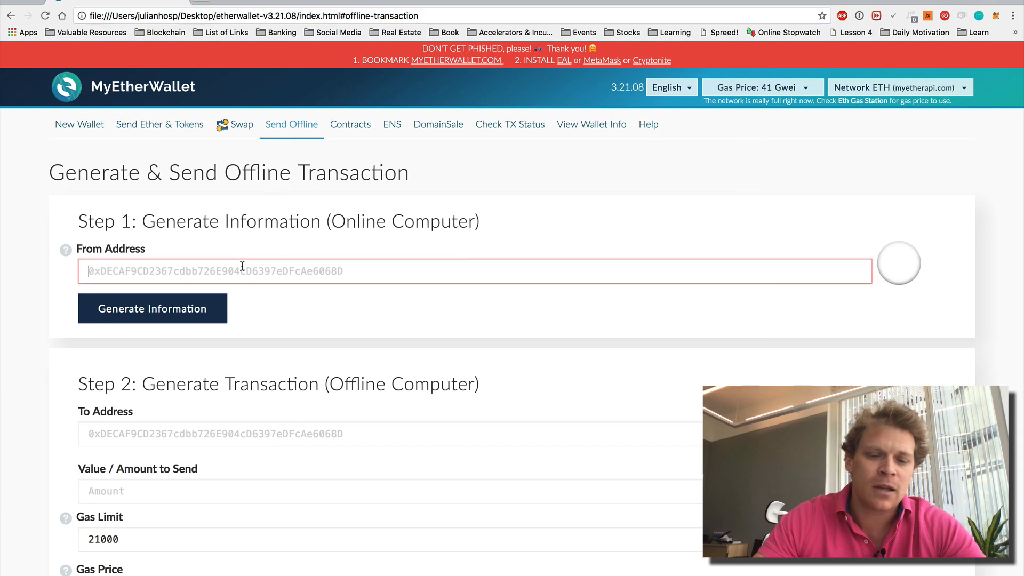
key(super+v)
click(167, 312)
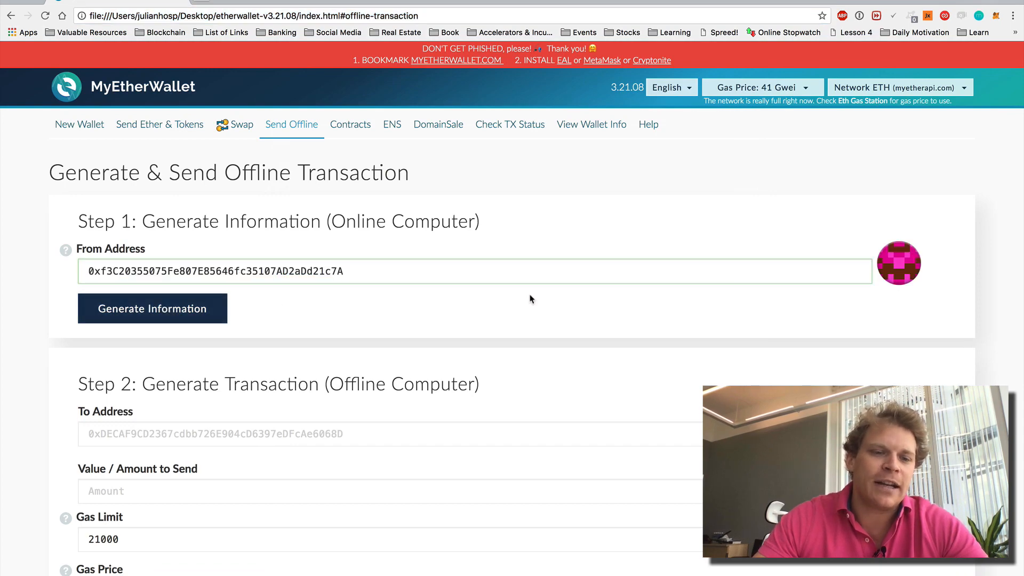
scroll(530, 297, down, 5)
scroll(530, 297, down, 2)
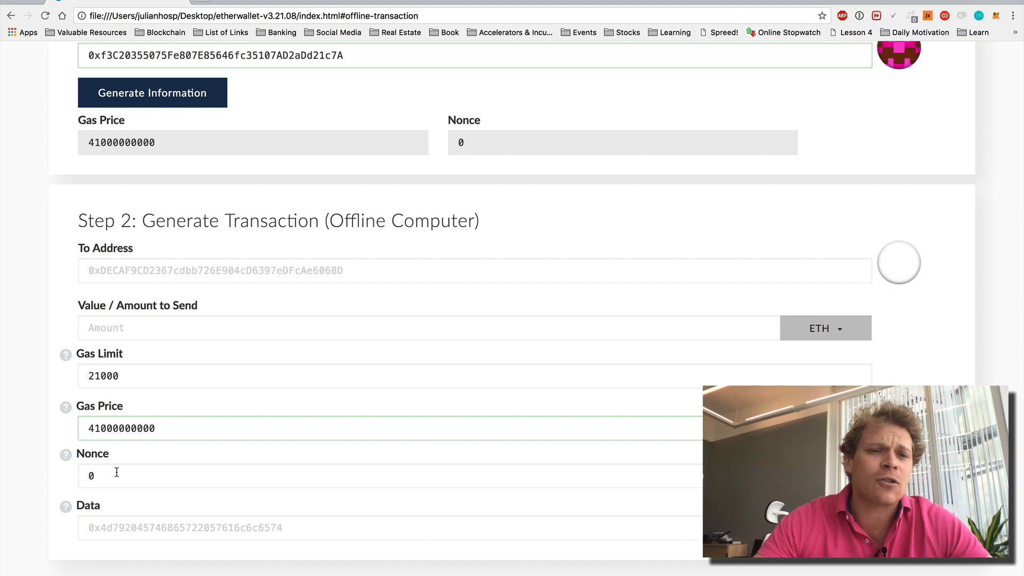
- Review the generated gas price and nonce, highlight 'Online Computer', and turn Wi-Fi off
scroll(254, 368, up, 3)
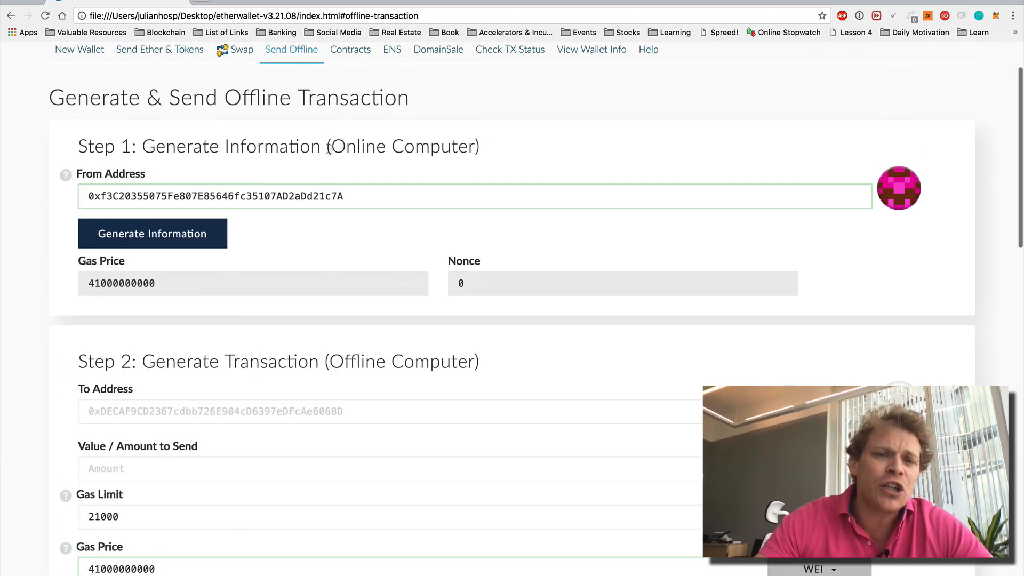
drag(332, 146, 470, 146)
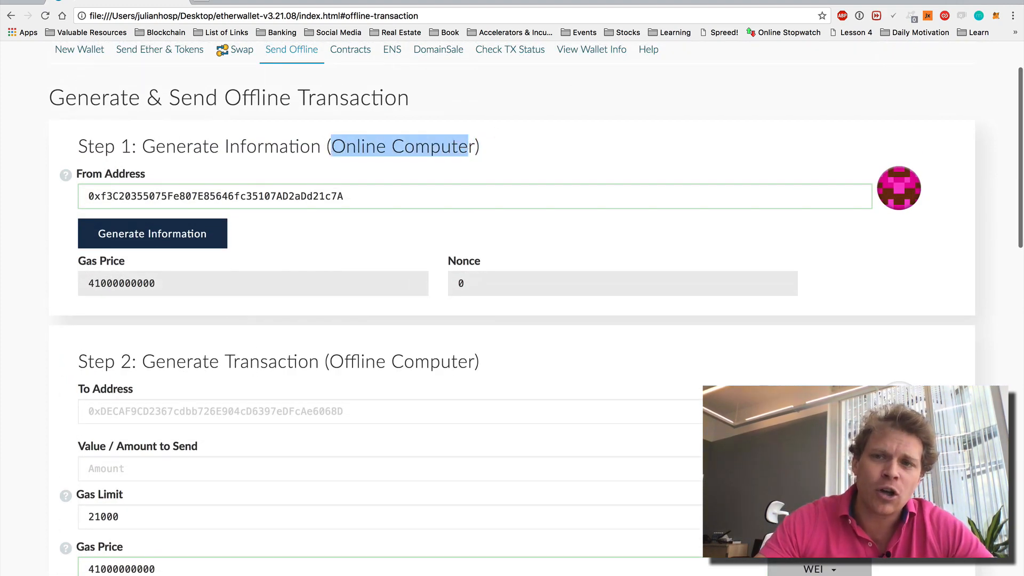
click(734, 3)
click(735, 4)
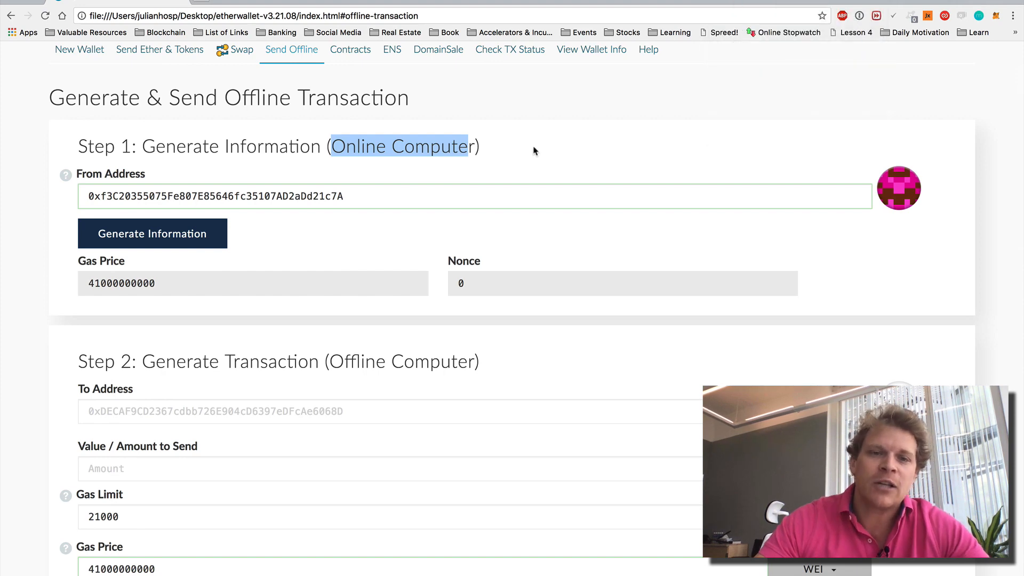
- Confirm myetherwallet.com shows no internet connection, close that tab, and return to Step 2
click(200, 4)
text(myetherwallet.com)
key(Return)
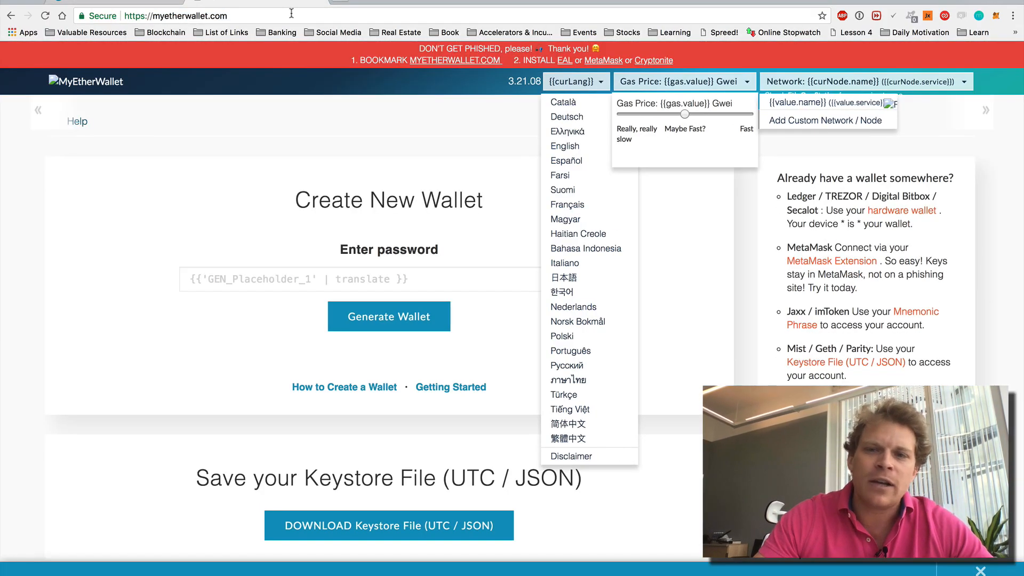
click(45, 16)
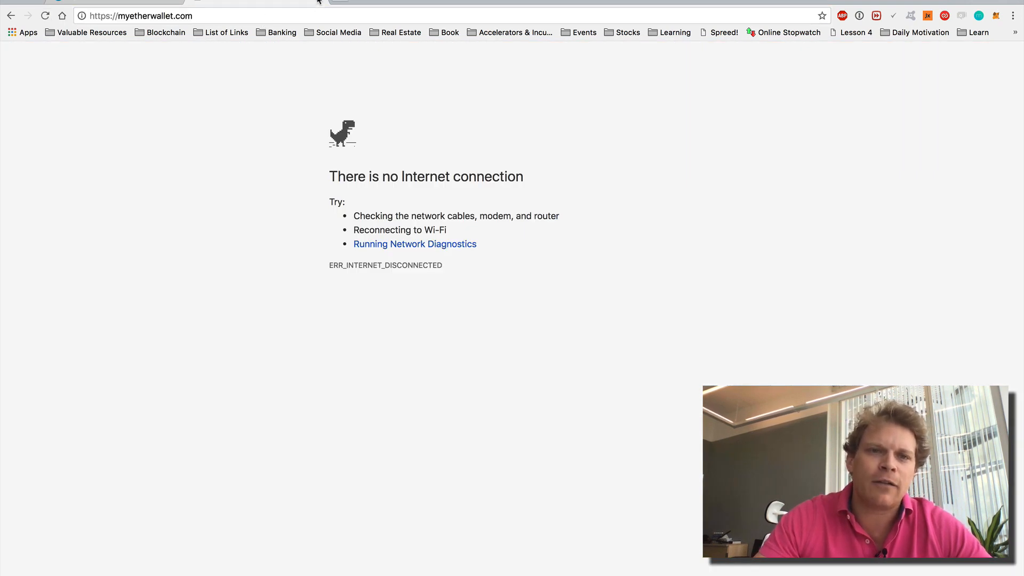
click(318, 1)
scroll(583, 279, down, 4)
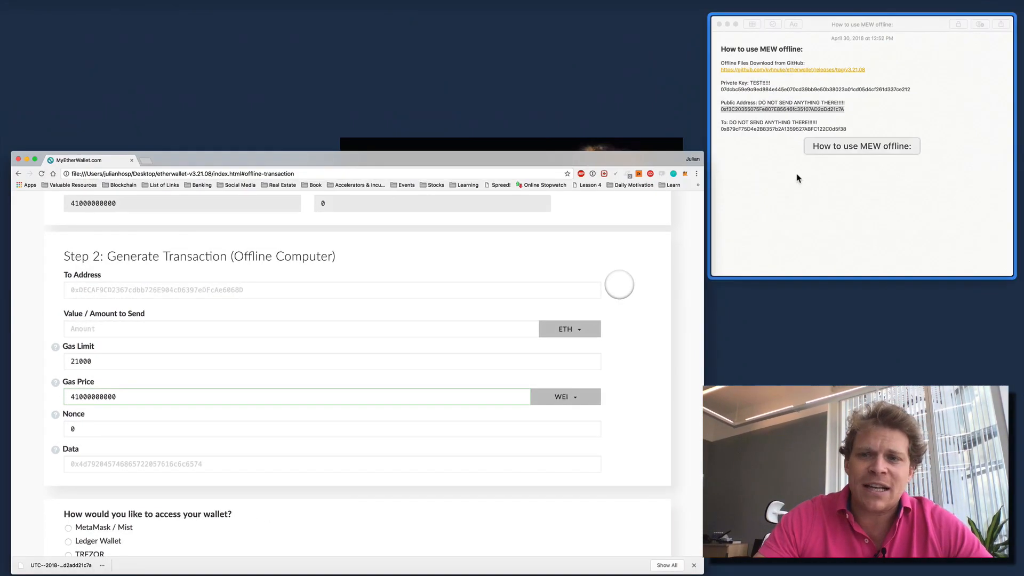
- Copy the recipient address from the notes and paste it into the offline transaction form
click(797, 178)
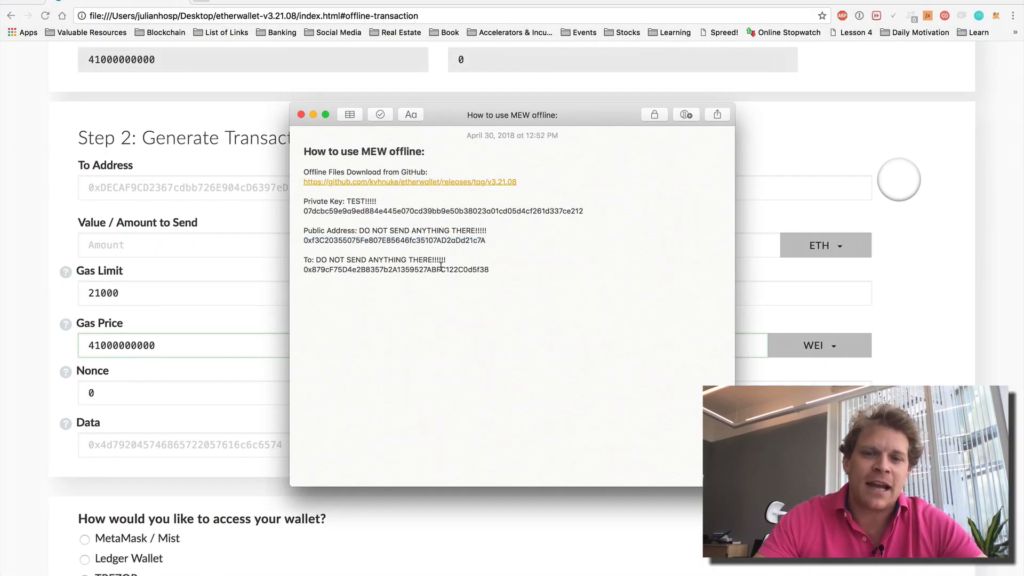
double_click(441, 267)
key(super+c)
click(216, 188)
click(216, 189)
key(super+v)
- Set the amount to send to 1000 and choose PAY as the token
click(293, 251)
text(1)
click(814, 244)
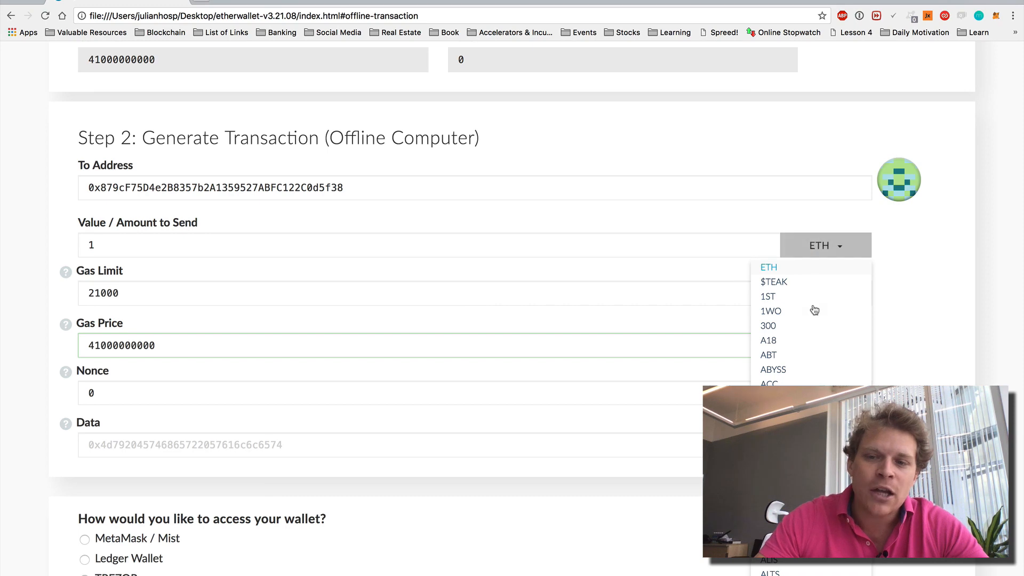
scroll(811, 309, down, 20)
scroll(815, 310, down, 20)
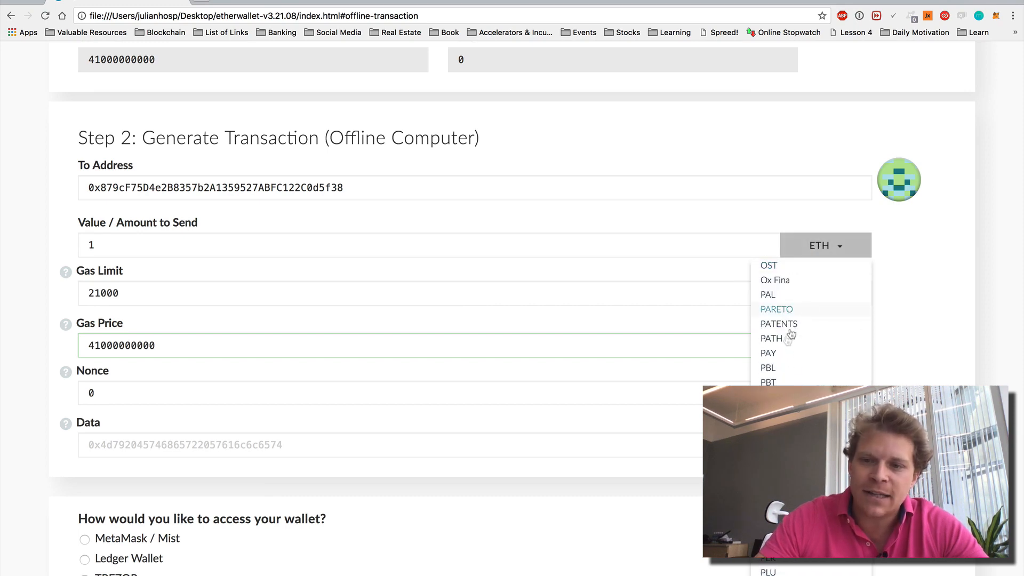
click(771, 353)
click(212, 248)
text(000)
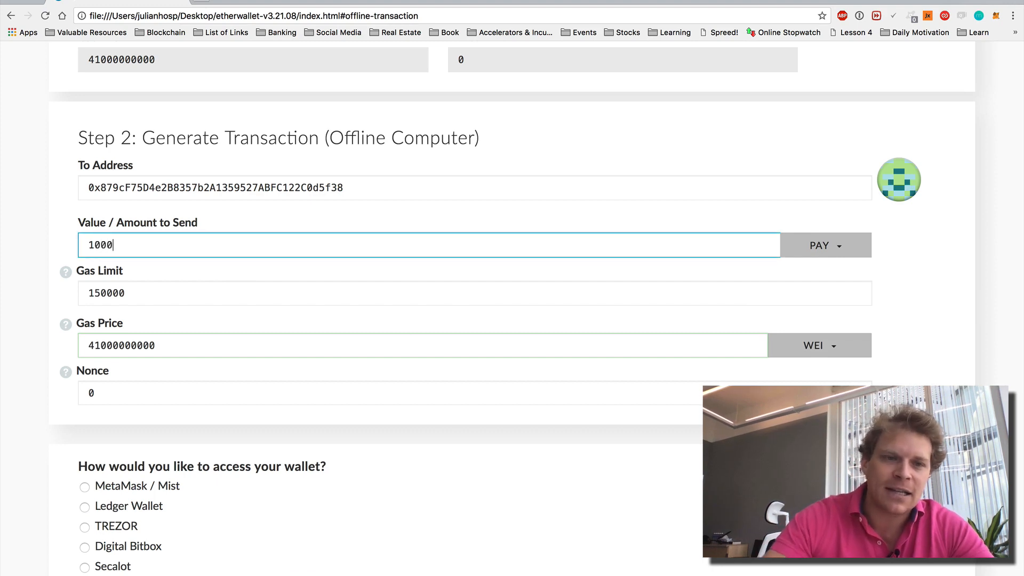
click(270, 222)
click(837, 246)
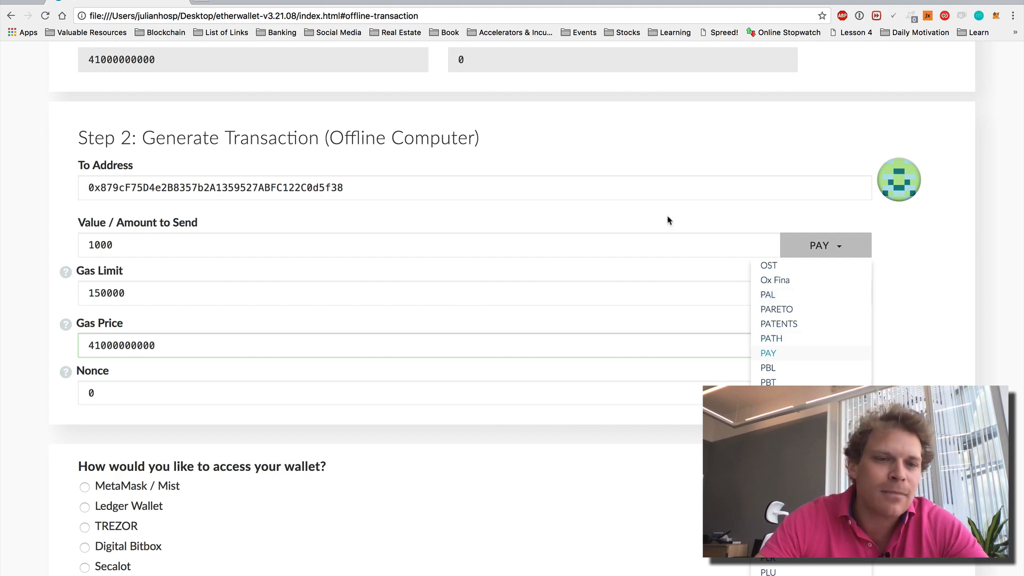
scroll(1000, 288, down, 3)
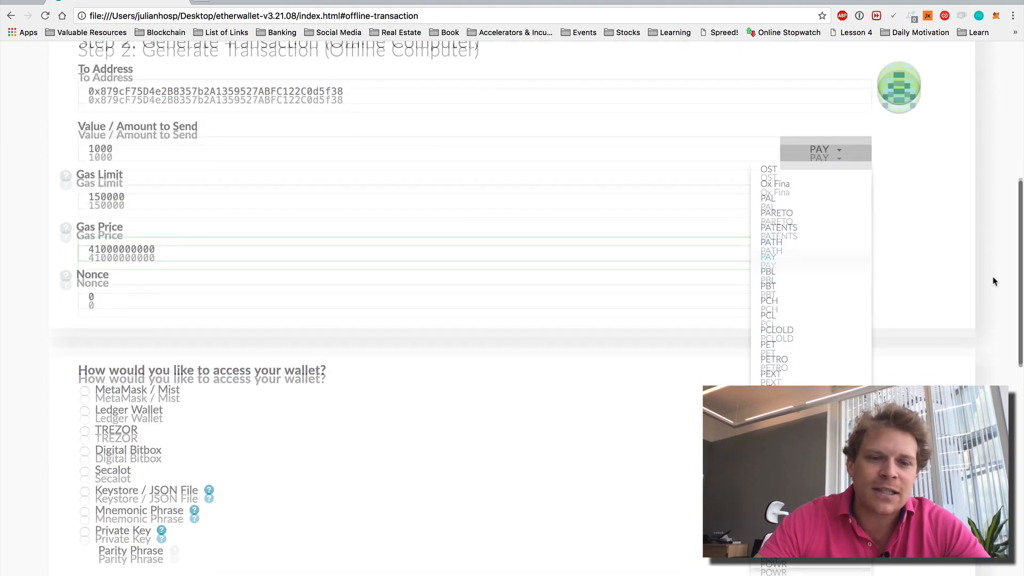
click(767, 255)
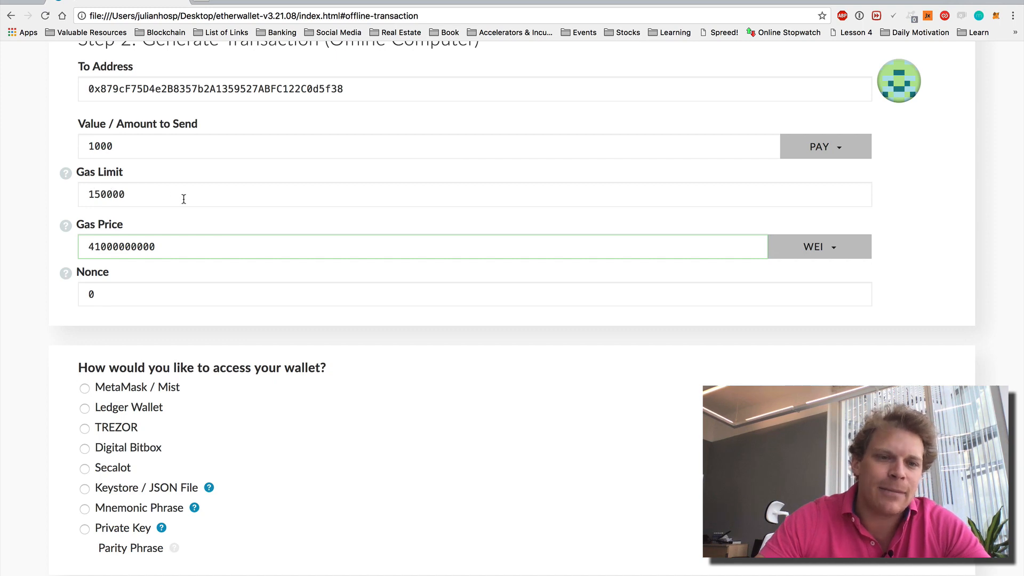
- Choose Private Key as the wallet access method and select the test private key in the notes
scroll(353, 446, up, 5)
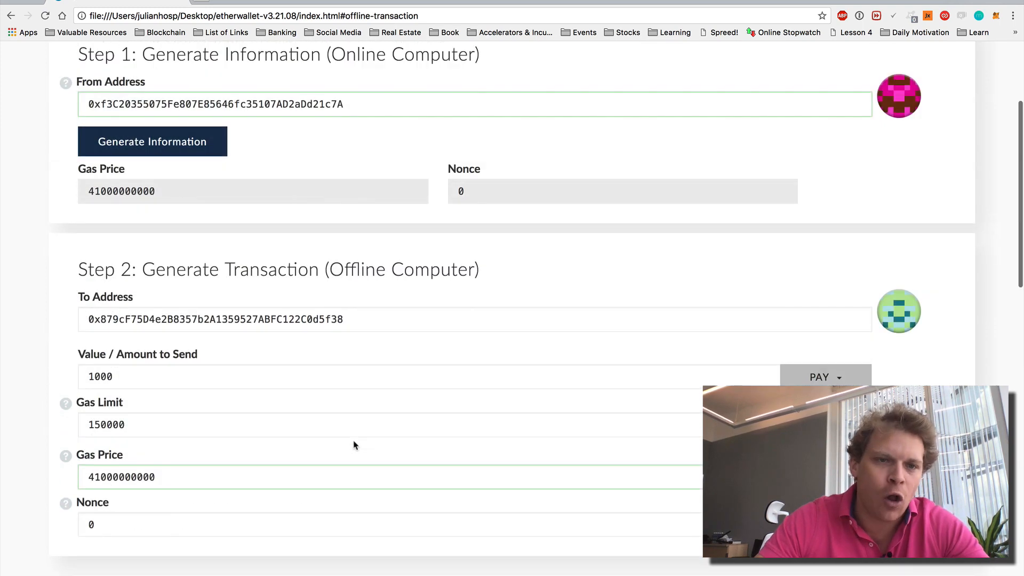
scroll(354, 446, down, 2)
scroll(354, 445, up, 1)
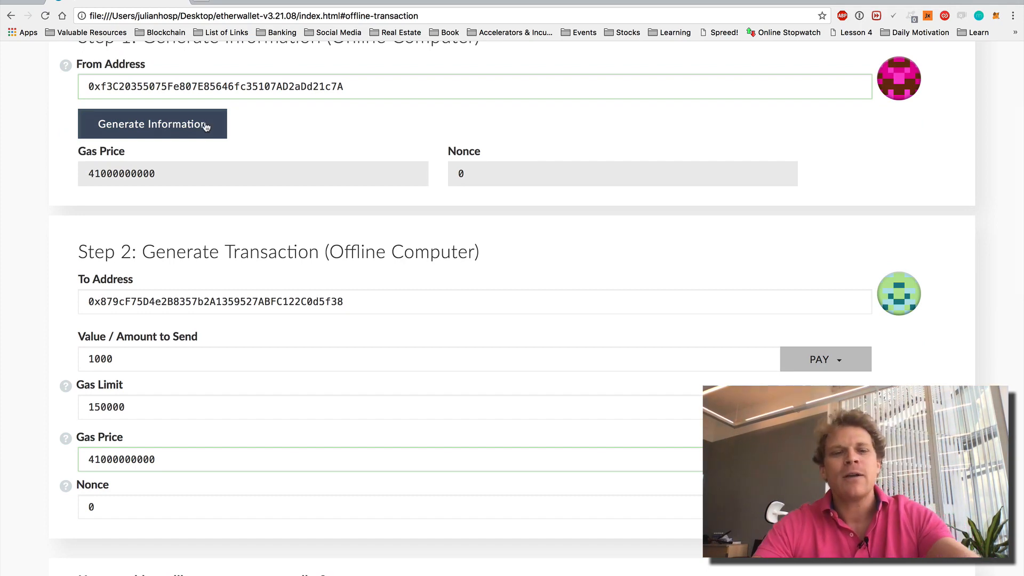
scroll(322, 153, down, 6)
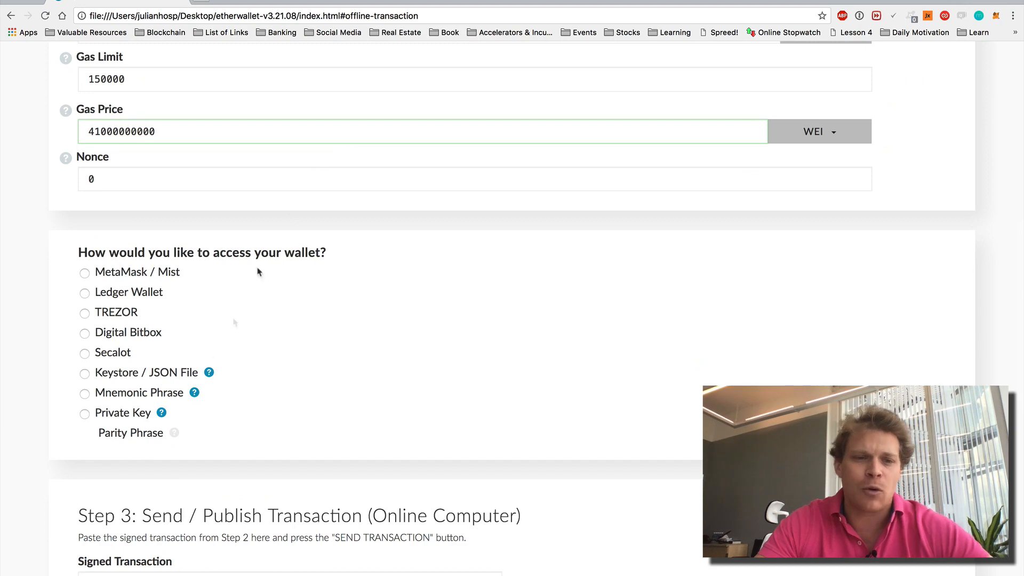
click(117, 416)
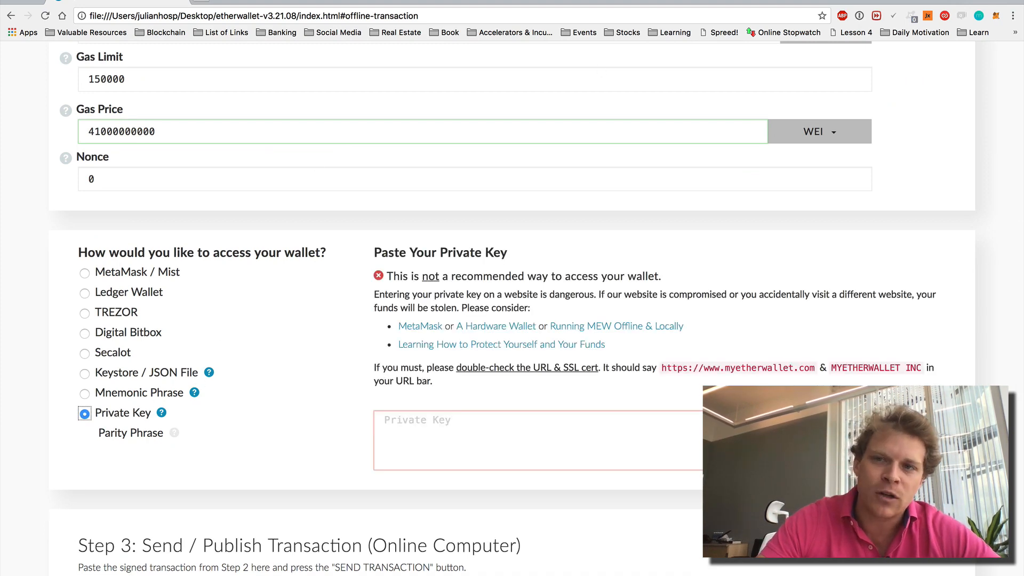
click(213, 21)
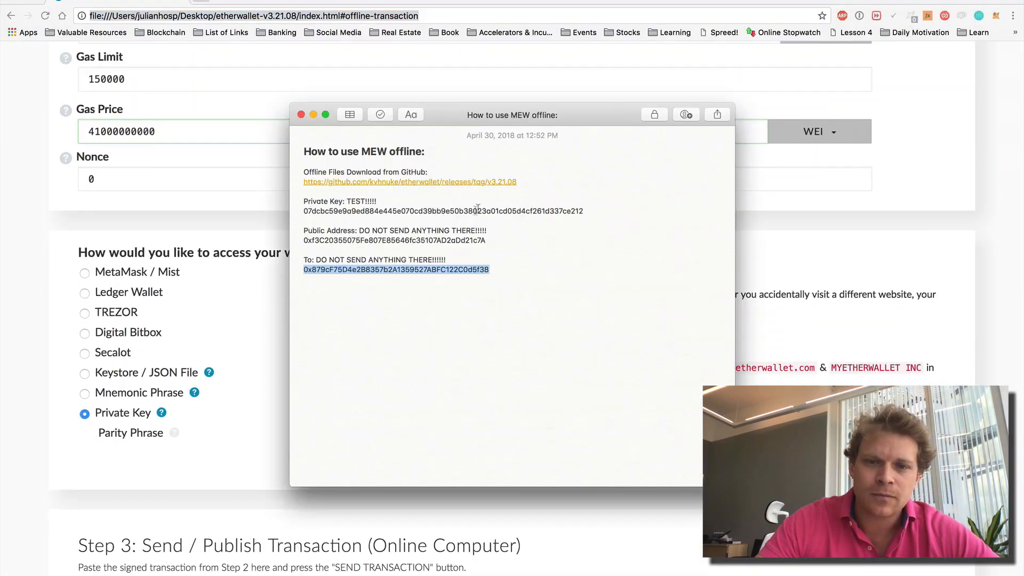
double_click(476, 210)
key(super+c)
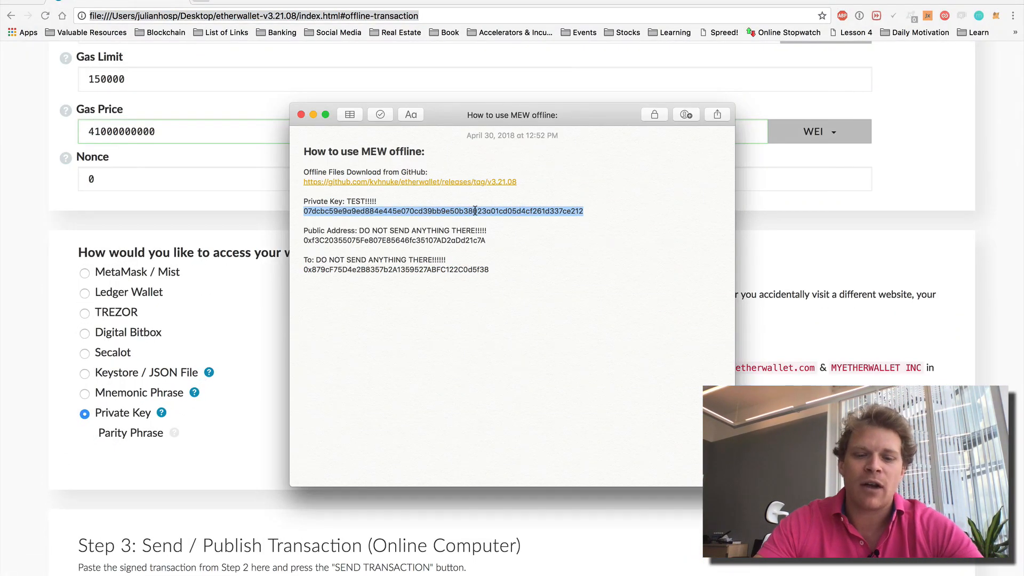
- Paste the test private key into the Private Key box and unlock the wallet
click(860, 295)
click(633, 443)
key(super+v)
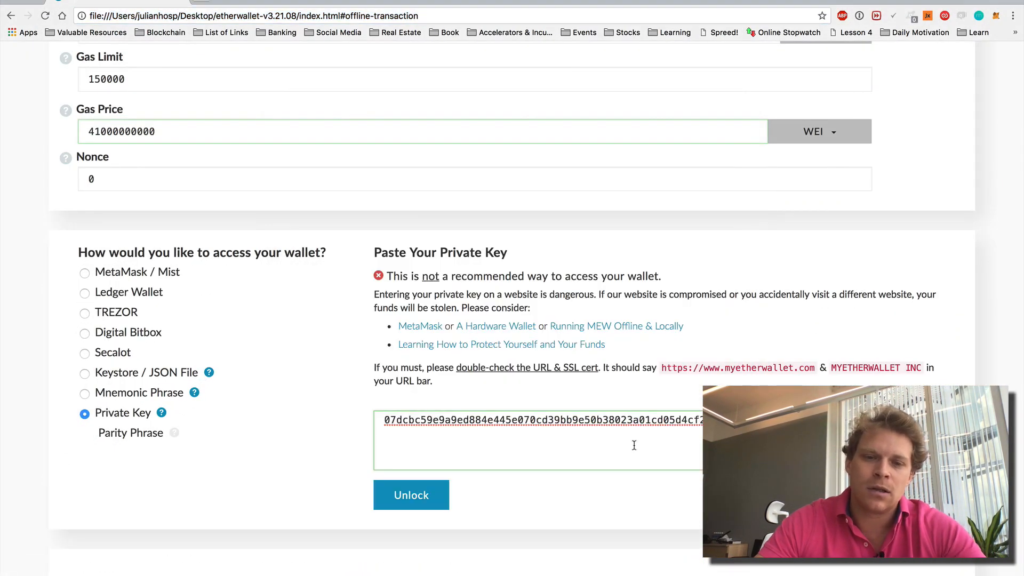
scroll(665, 339, down, 5)
click(426, 307)
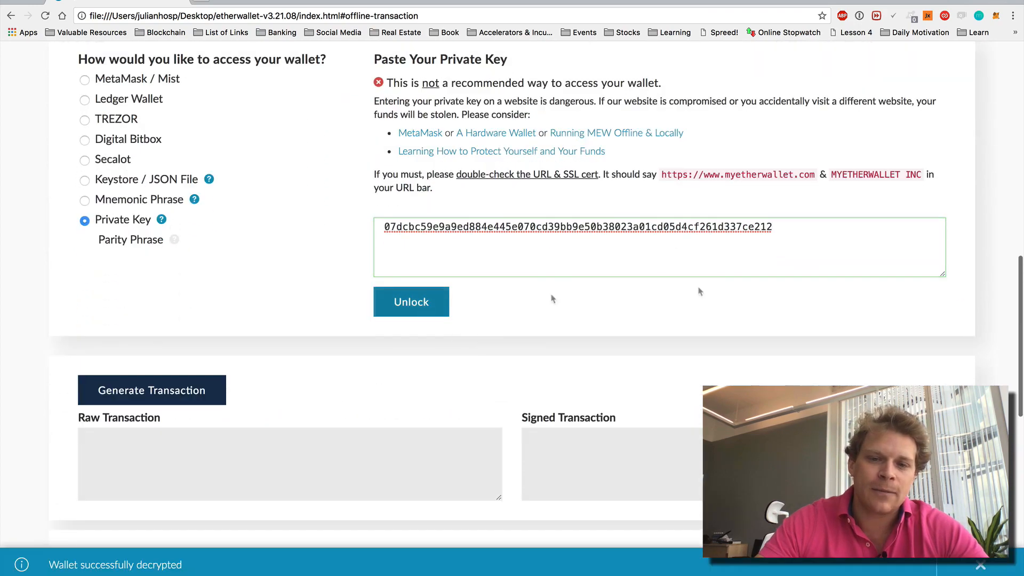
- Generate the raw and signed PAY transaction and select the signed transaction text
scroll(720, 290, down, 1)
scroll(720, 291, up, 3)
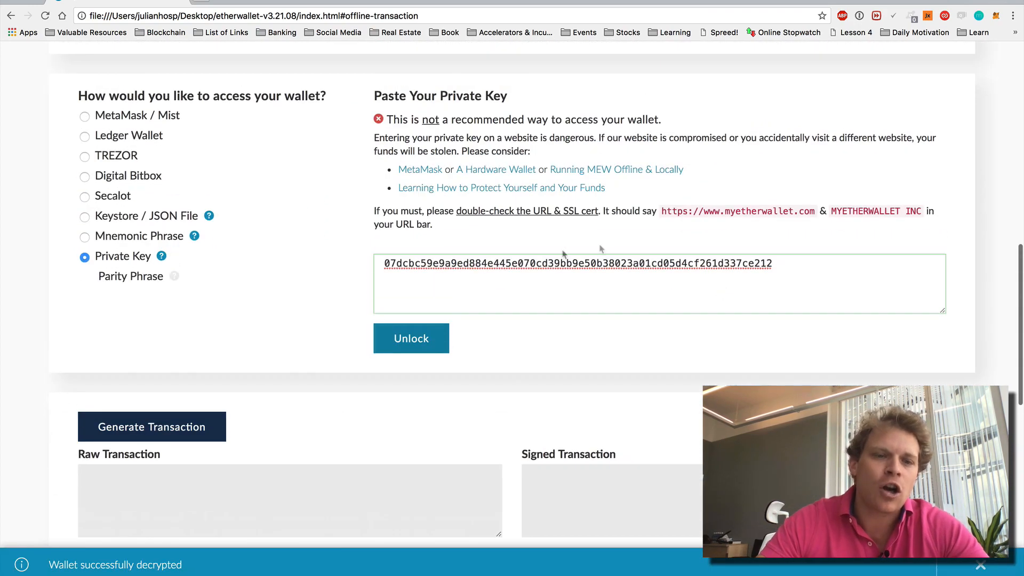
click(152, 426)
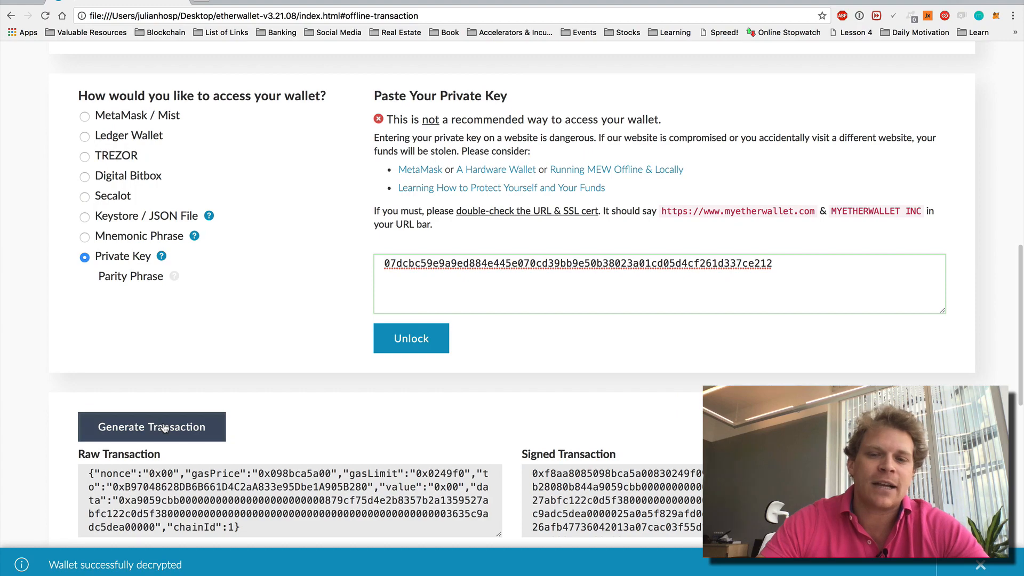
scroll(969, 313, down, 6)
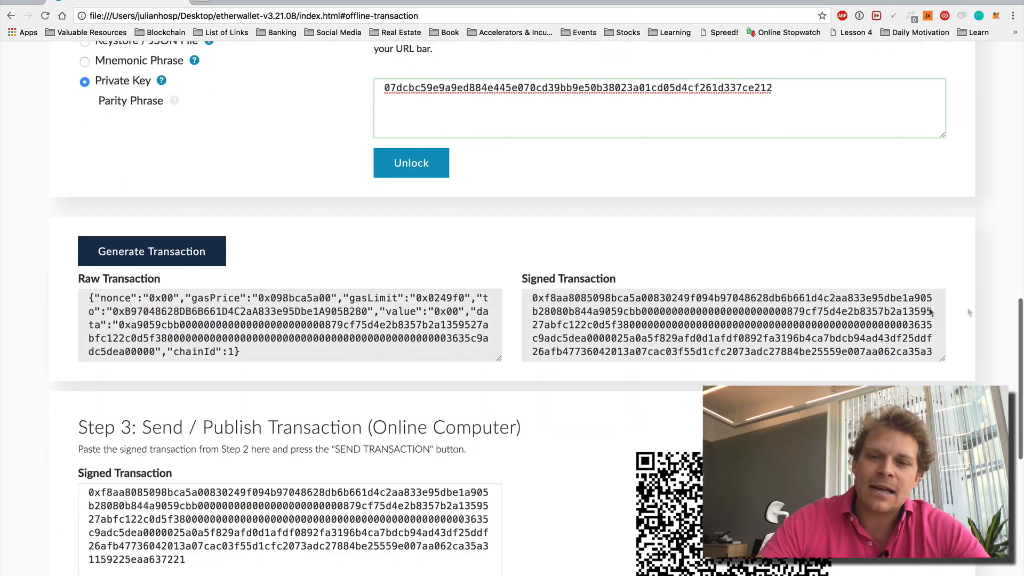
click(737, 306)
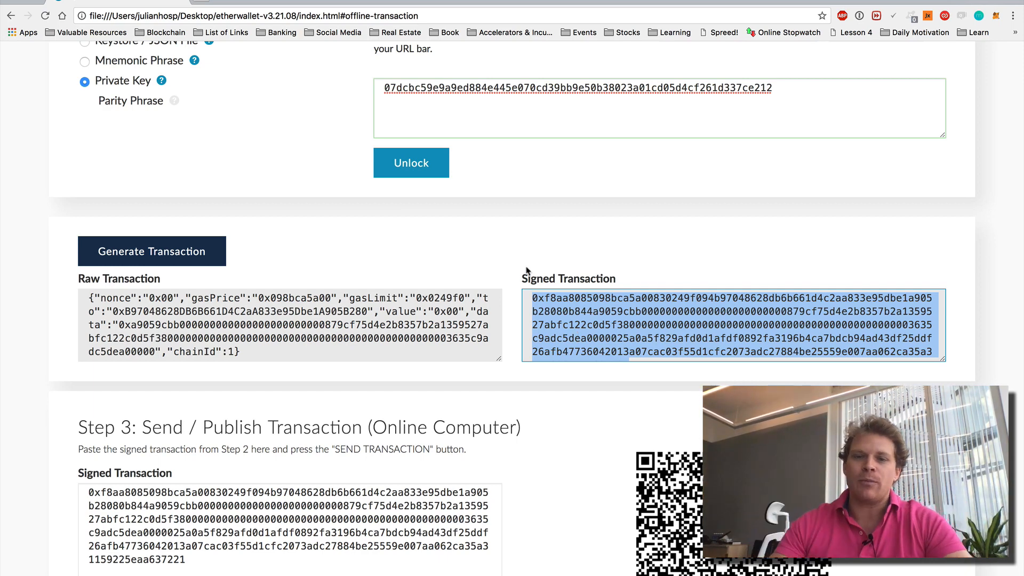
scroll(637, 320, down, 1)
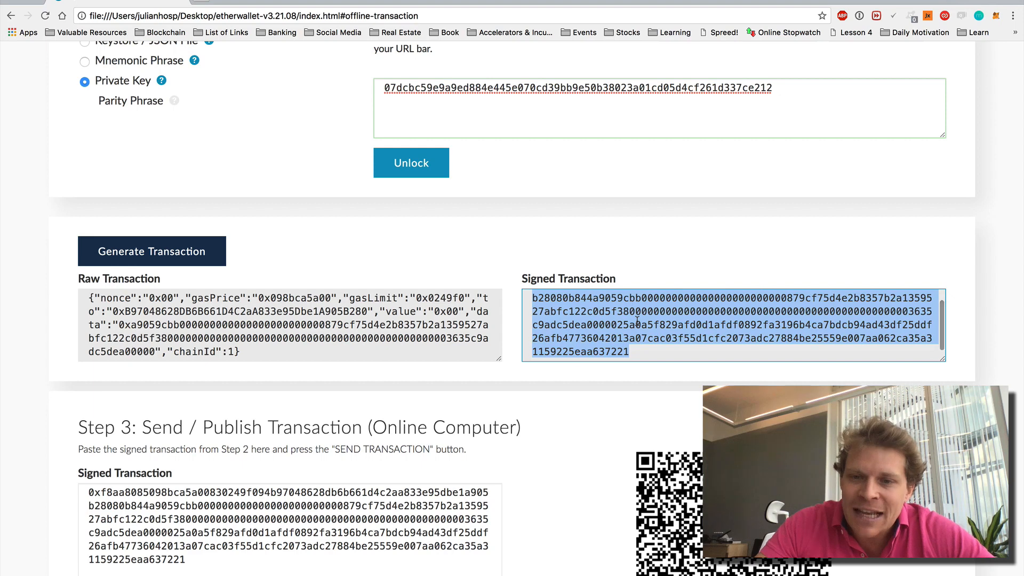
scroll(637, 320, up, 1)
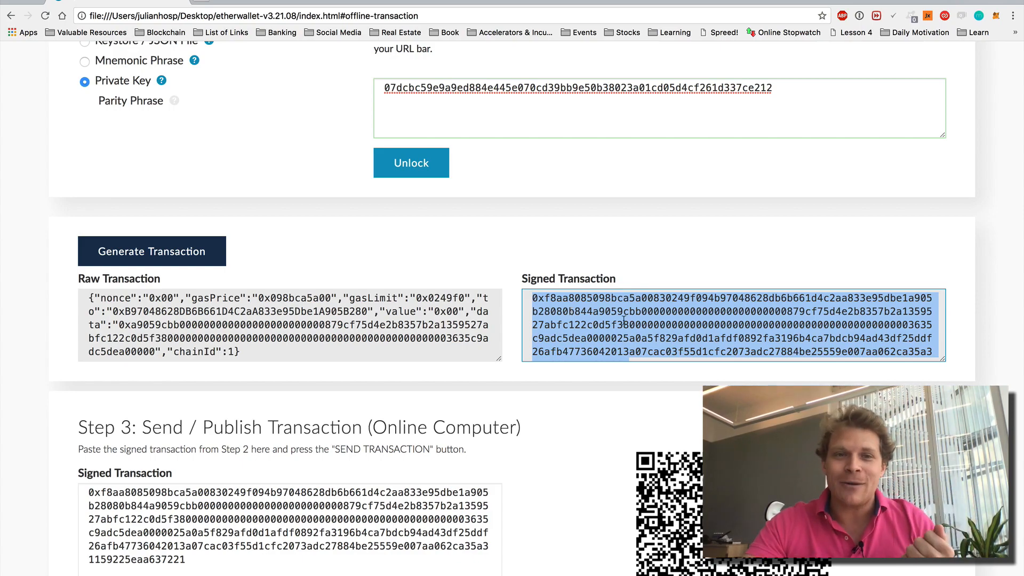
scroll(624, 320, up, 10)
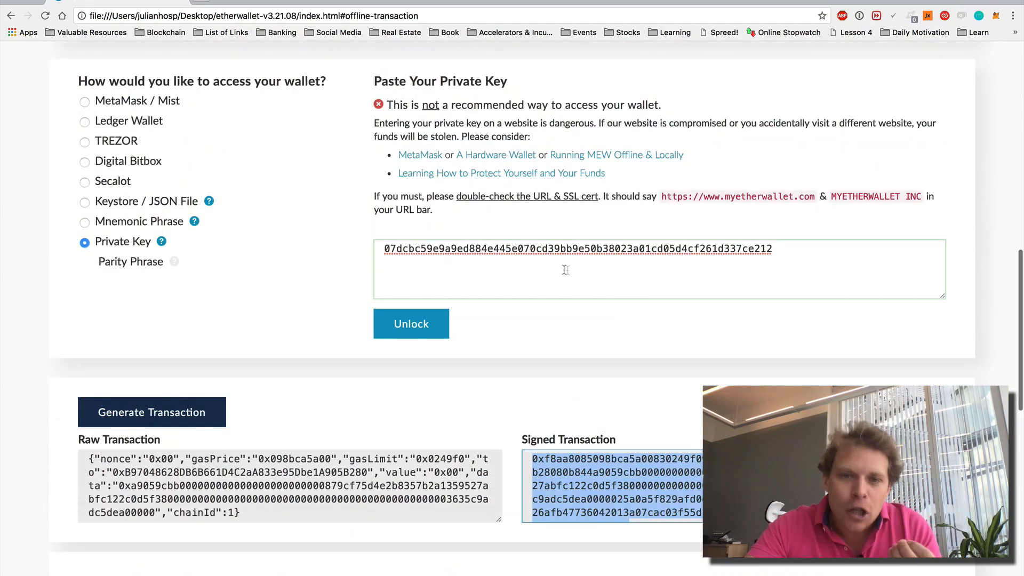
scroll(563, 270, up, 8)
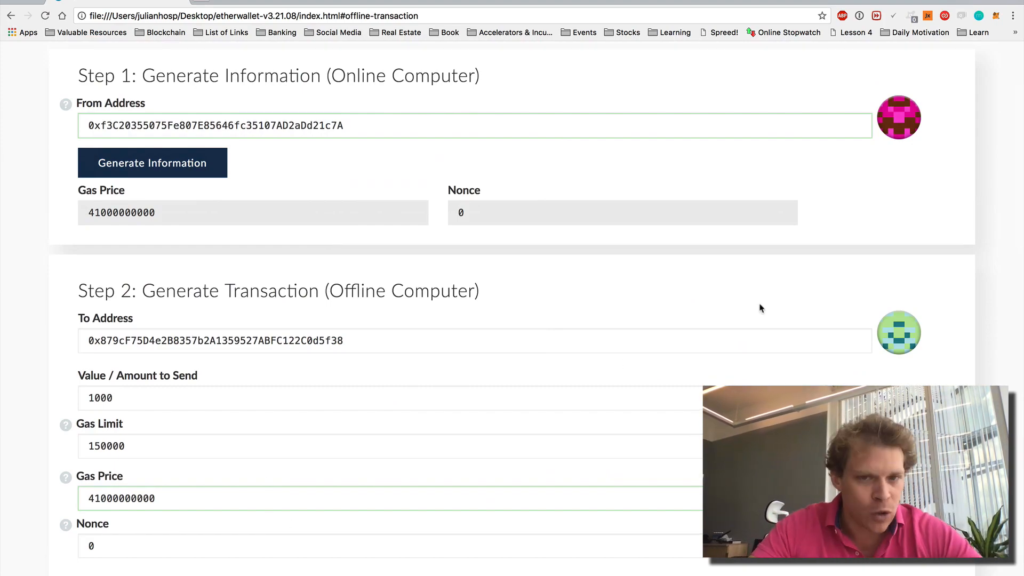
scroll(760, 308, down, 15)
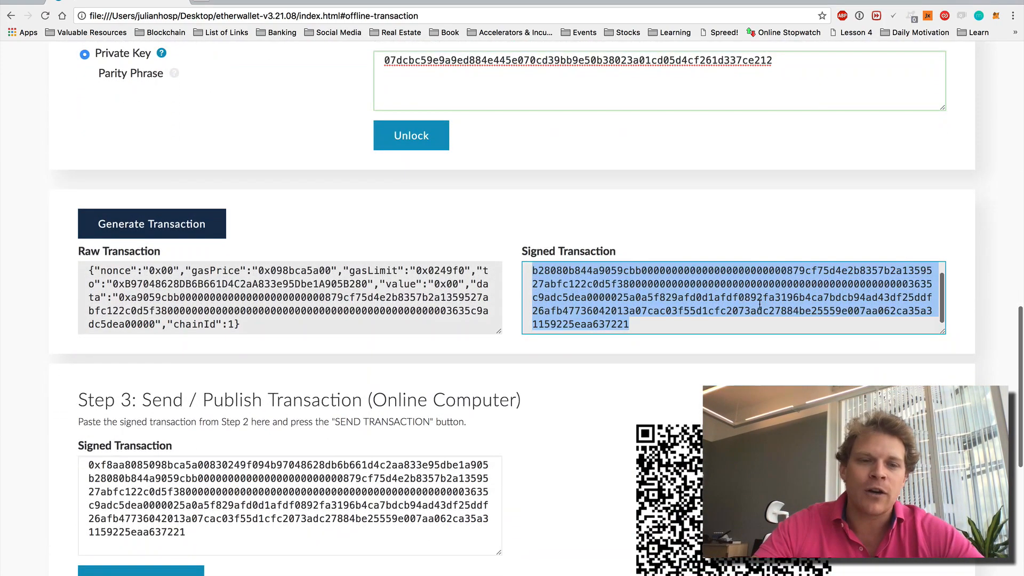
scroll(622, 411, down, 2)
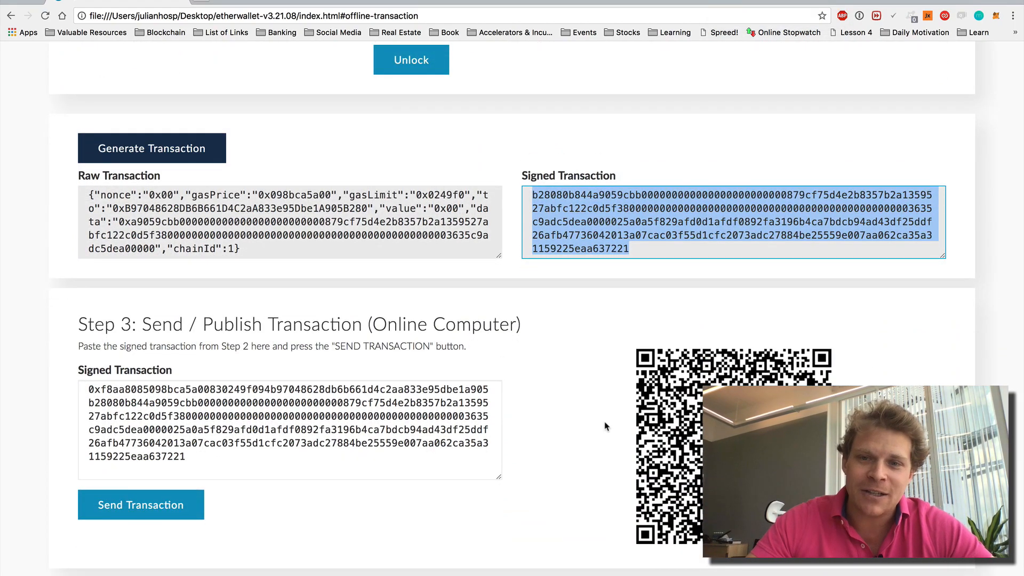
scroll(605, 425, up, 10)
scroll(587, 294, down, 15)
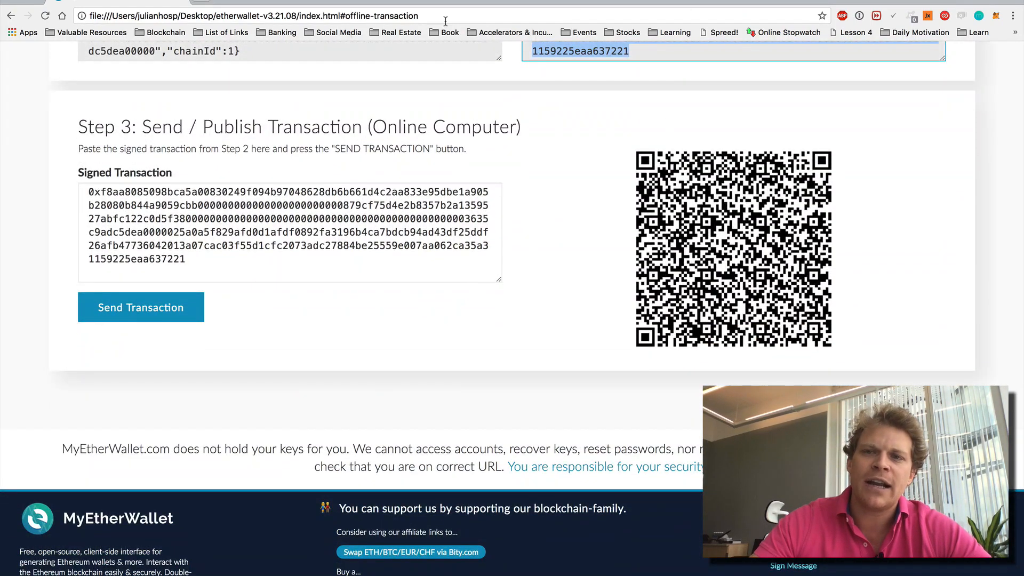
- Load myetherwallet.com in a new tab, then close it to return to the offline page
click(202, 1)
text(myetherwallet.com)
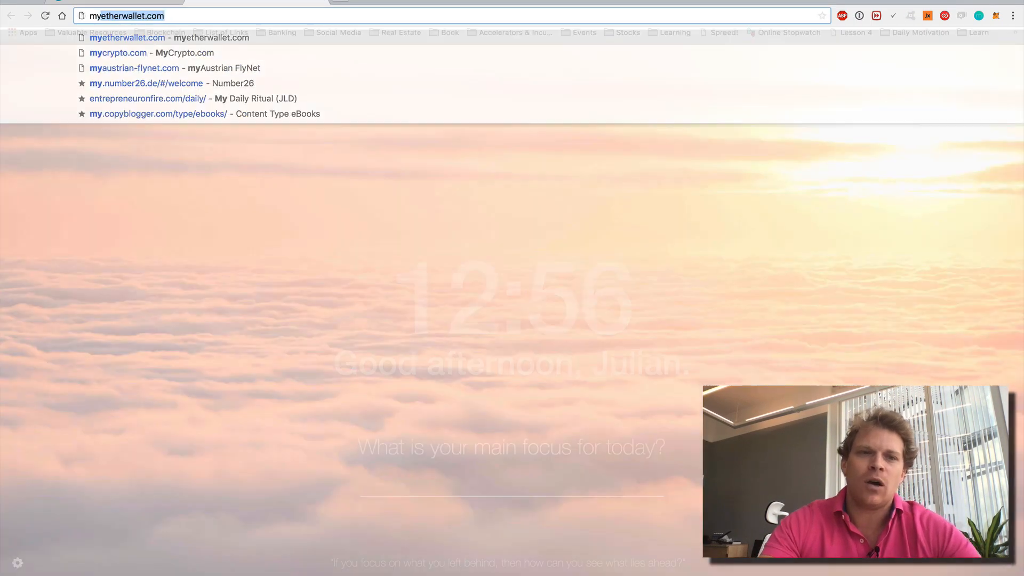
key(Return)
click(320, 2)
scroll(656, 121, up, 3)
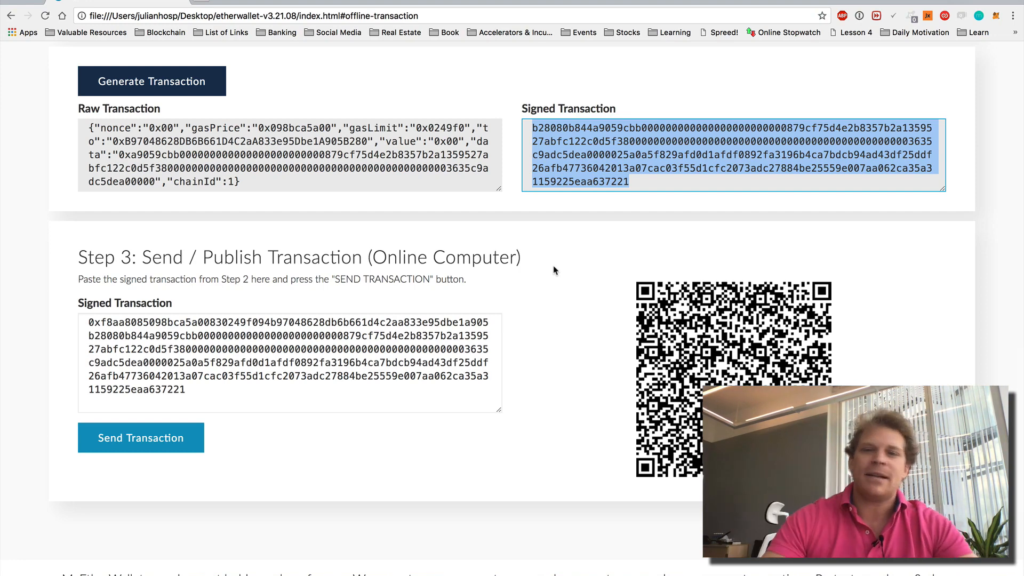
- Select the signed transaction in Step 3 and submit it with Send Transaction
triple_click(307, 356)
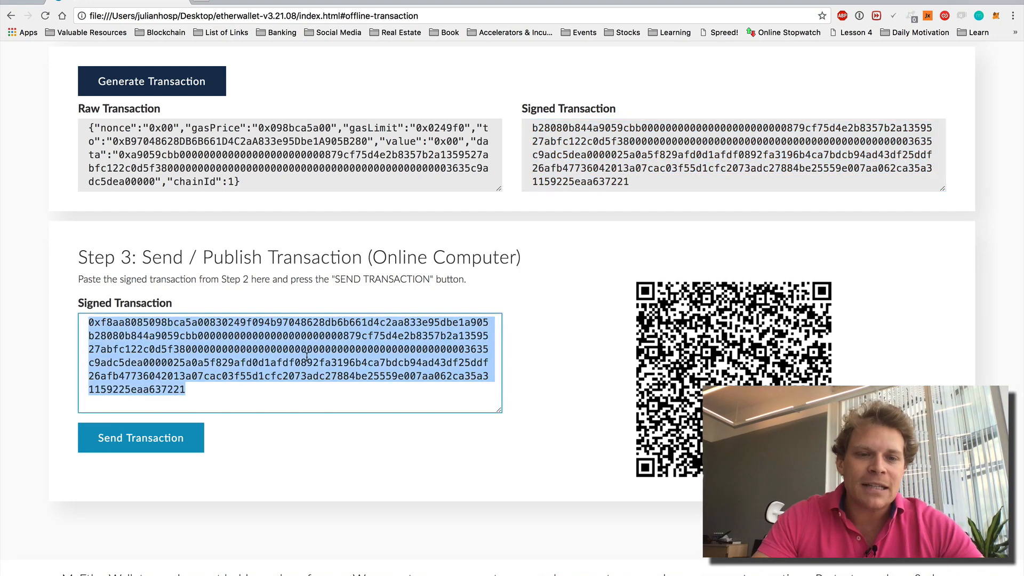
click(152, 443)
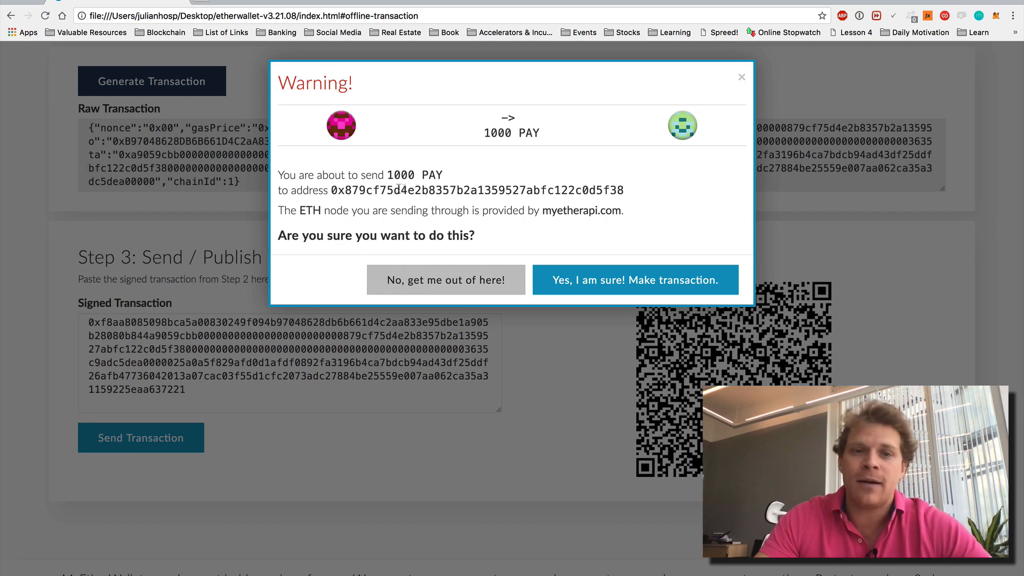
- Check the warning's recipient address against the notes, close them, and confirm sending 1000 PAY
drag(332, 190, 363, 189)
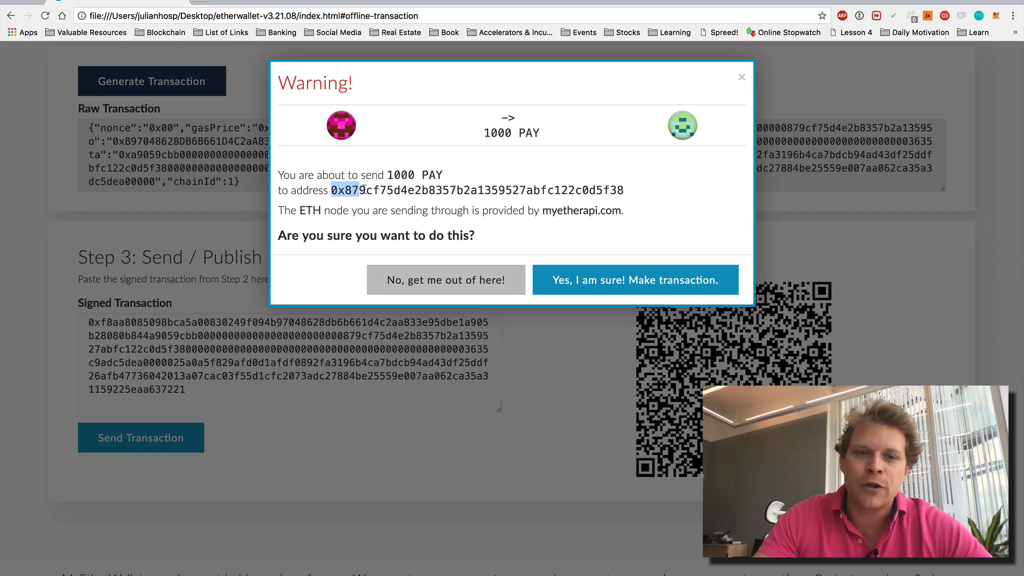
drag(590, 189, 635, 191)
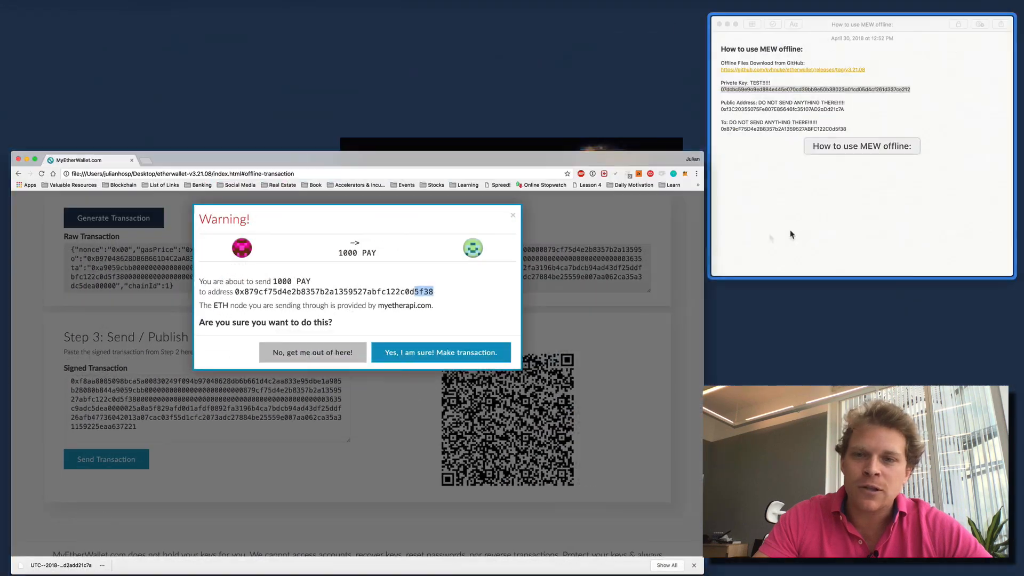
drag(931, 24, 434, 371)
drag(625, 303, 625, 304)
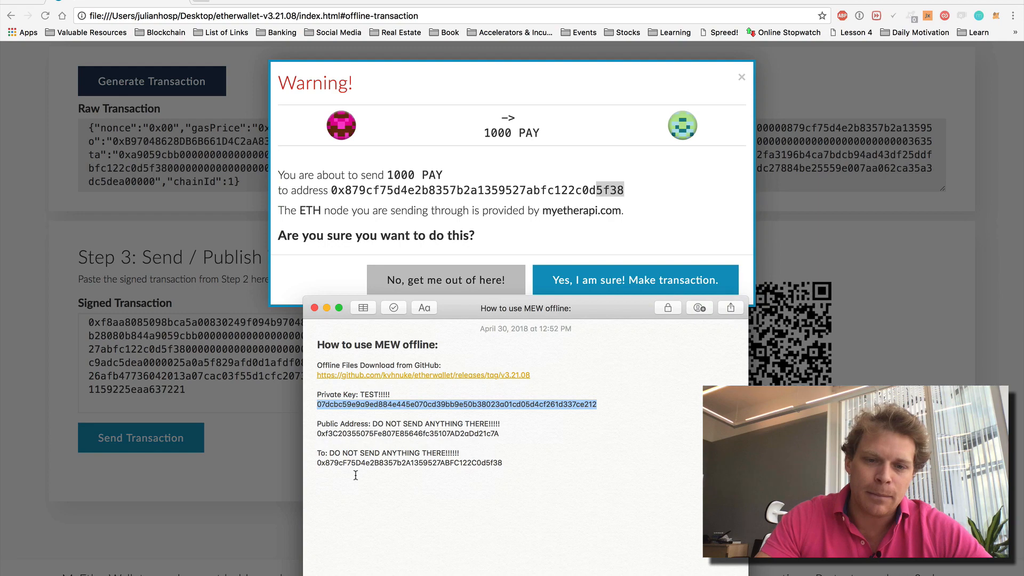
click(314, 308)
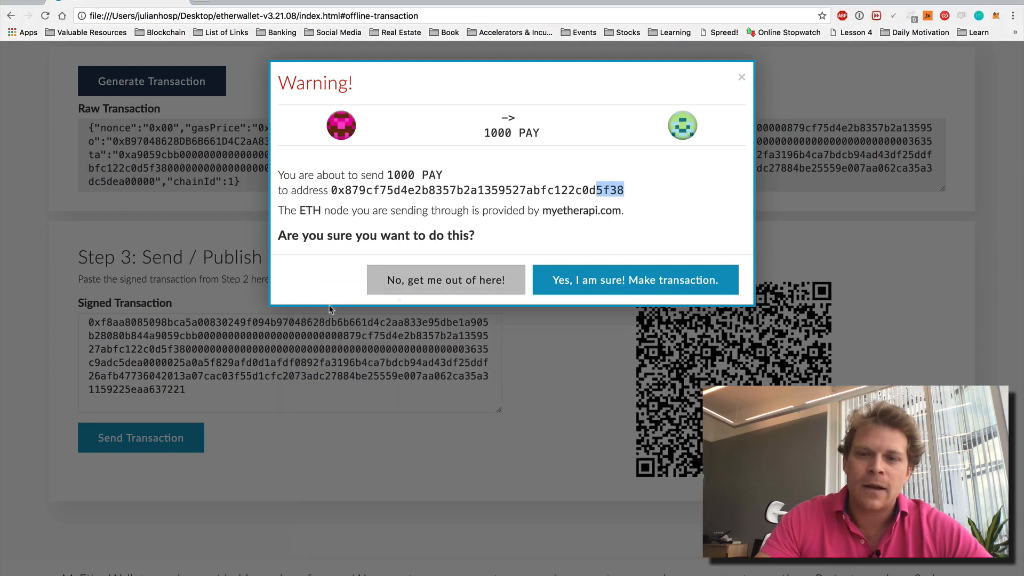
click(626, 288)
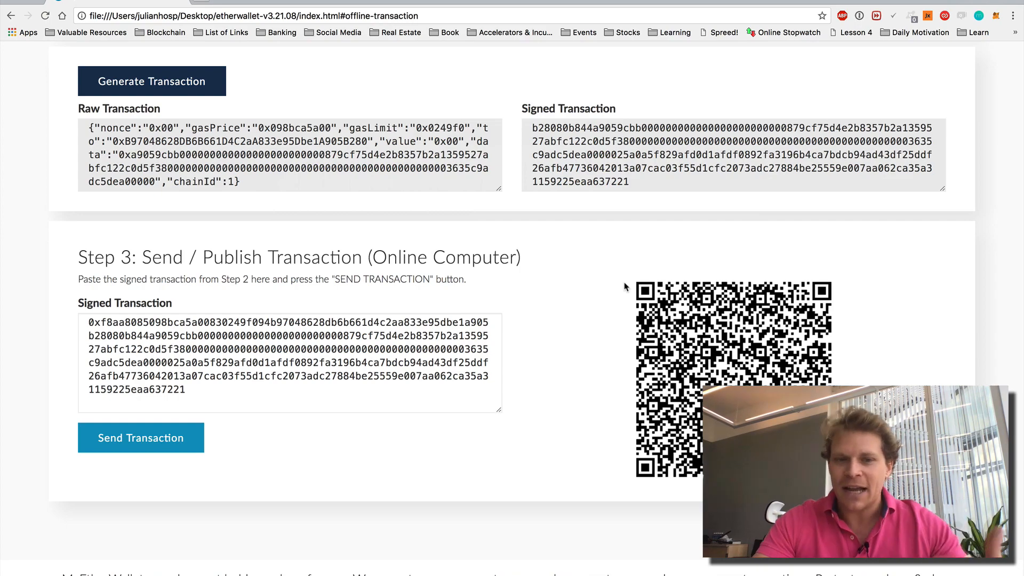
scroll(626, 287, up, 20)
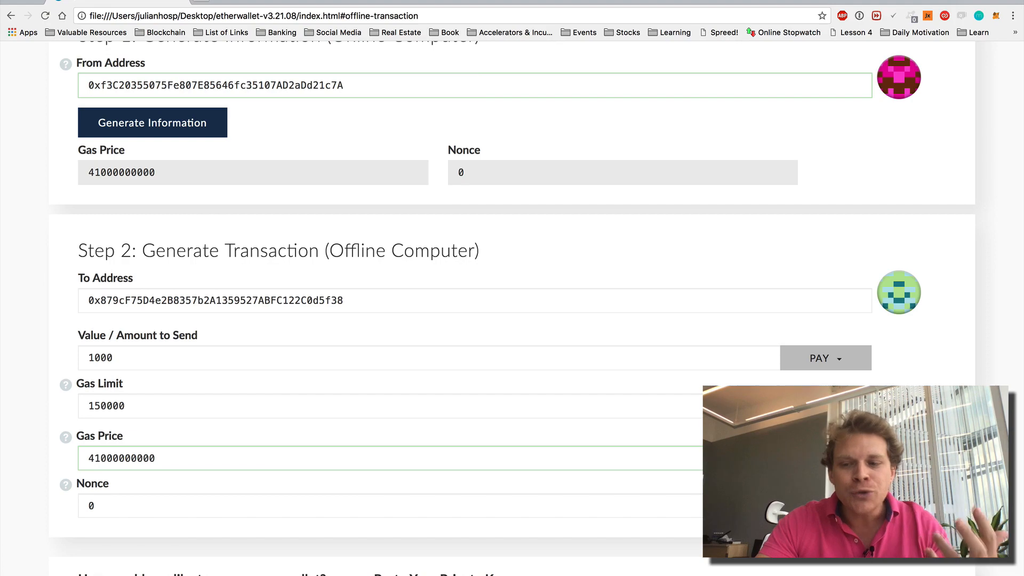
scroll(512, 307, up, 4)
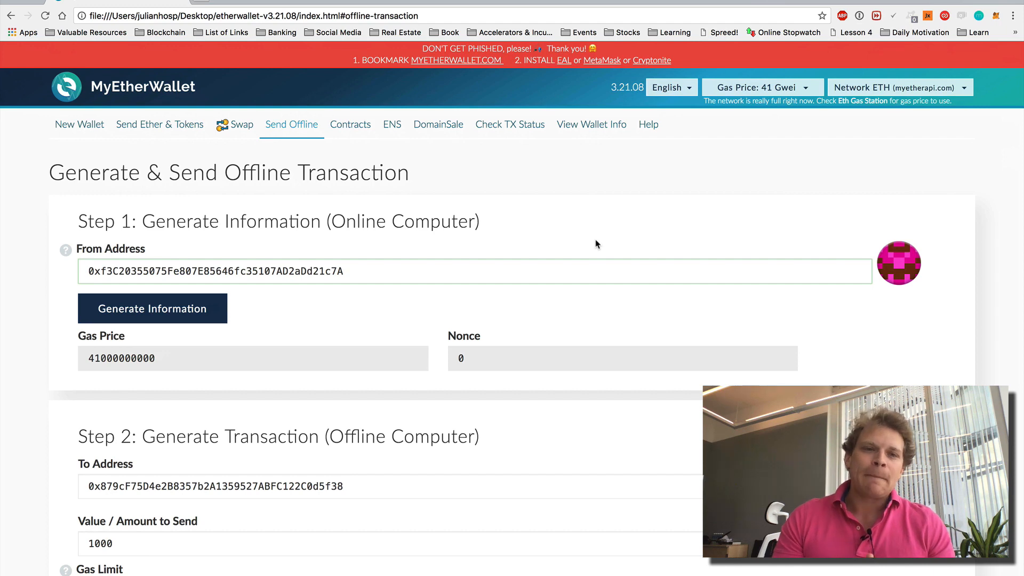
- Switch to Send Ether & Tokens, then back to Send Offline for a cleared form
click(176, 131)
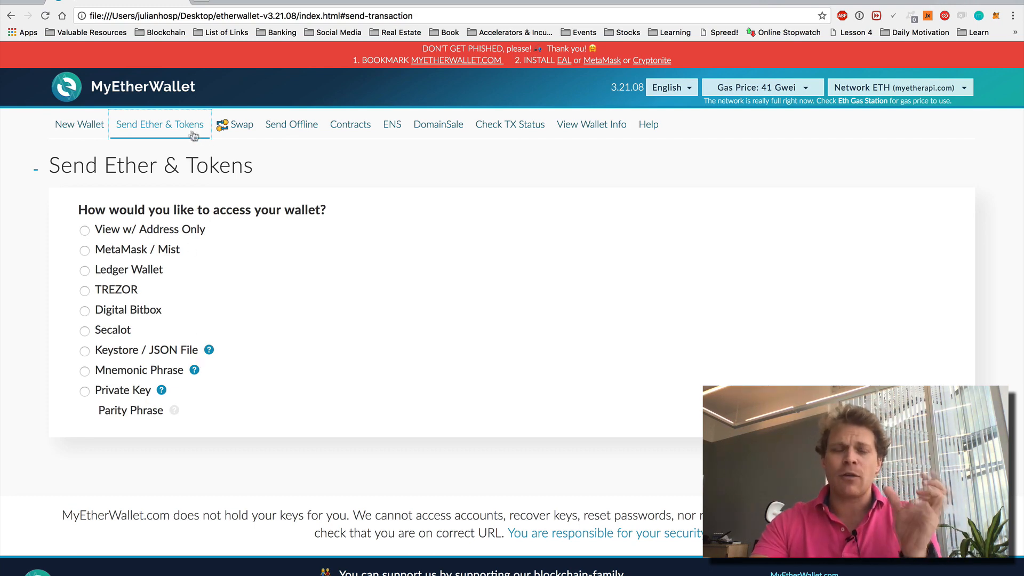
click(306, 131)
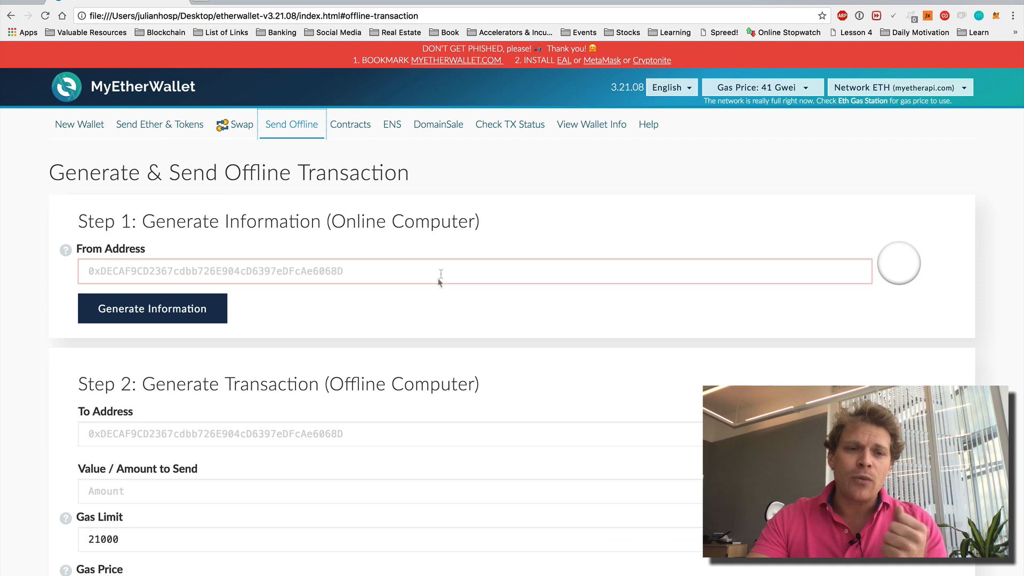
scroll(441, 272, down, 2)
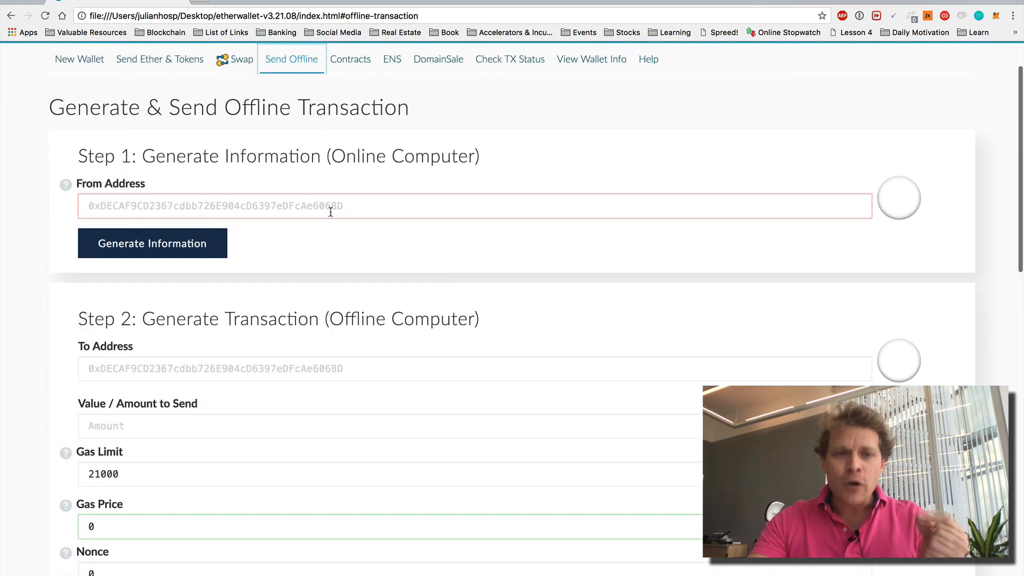
drag(337, 157, 493, 165)
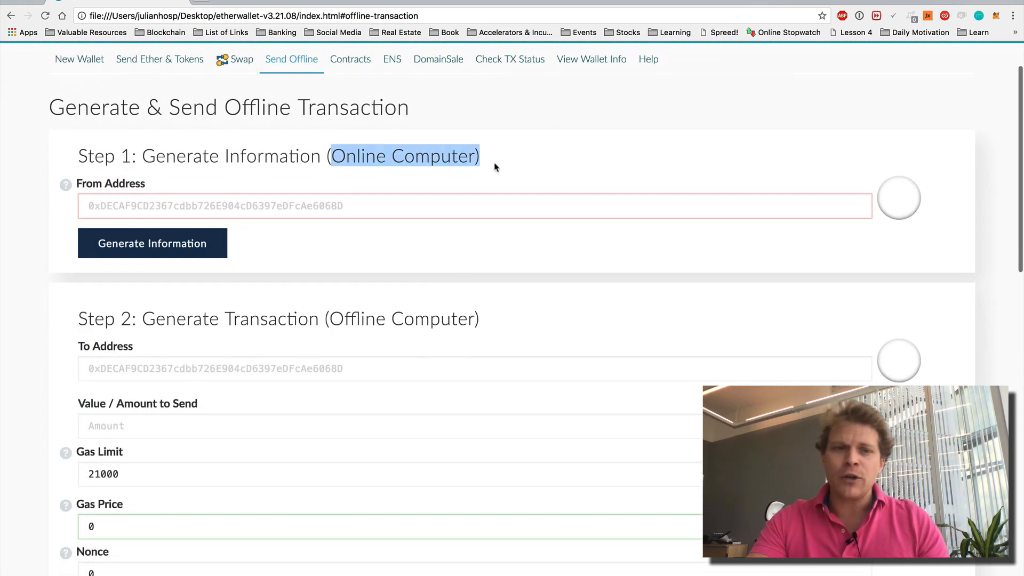
click(268, 207)
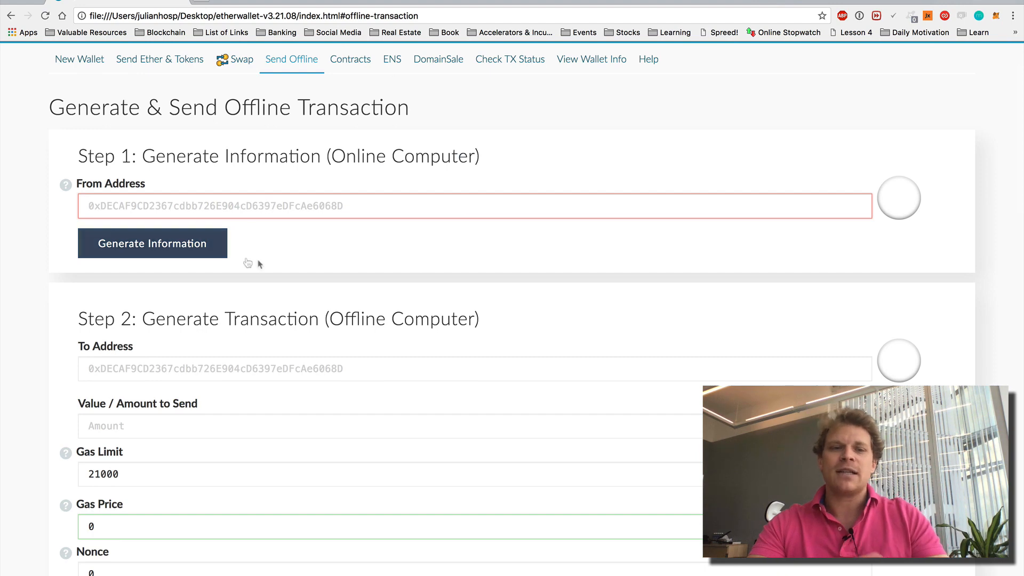
scroll(250, 262, down, 5)
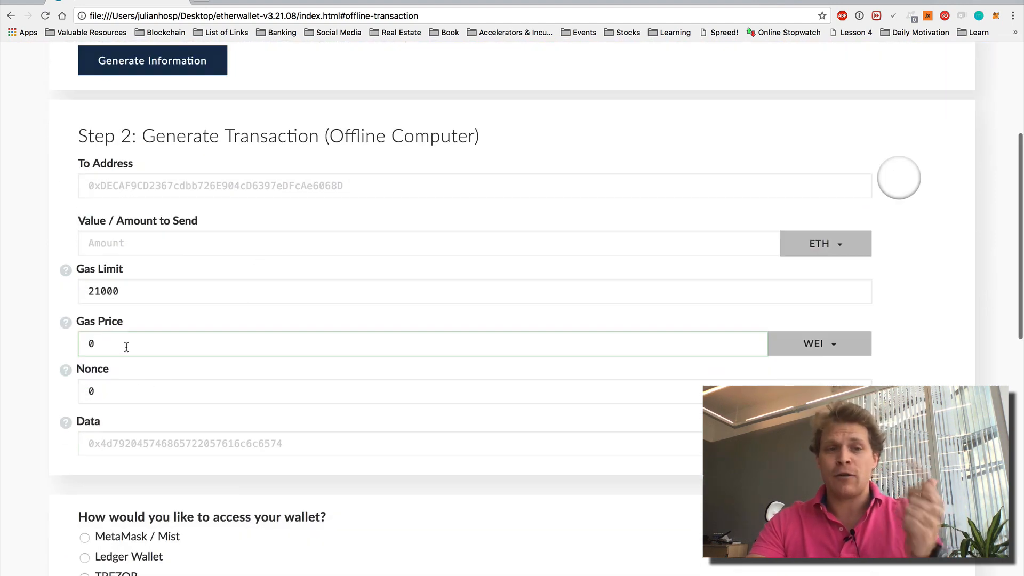
scroll(133, 346, up, 3)
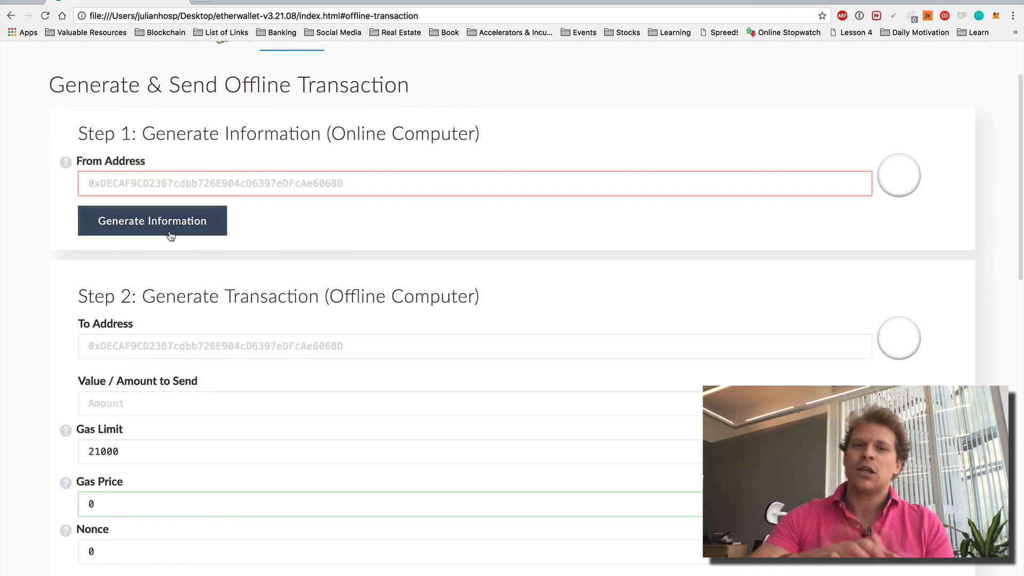
scroll(168, 234, down, 2)
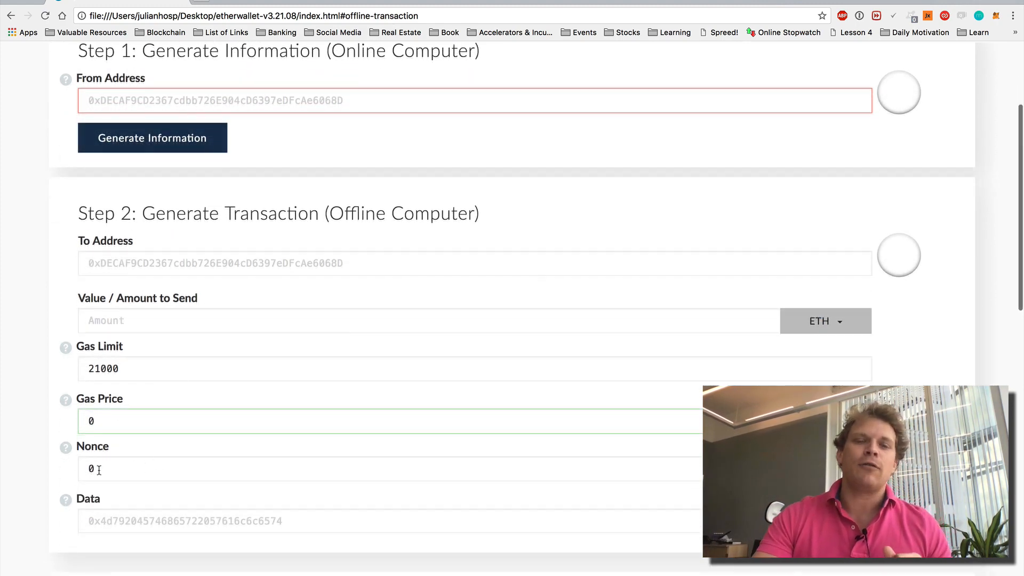
scroll(263, 395, up, 1)
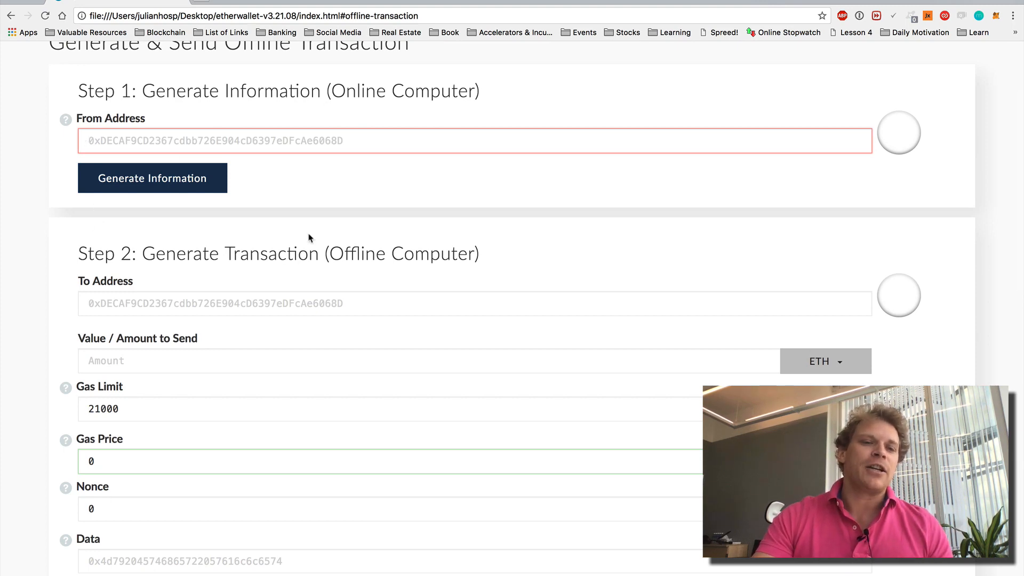
scroll(288, 235, down, 2)
scroll(274, 242, down, 2)
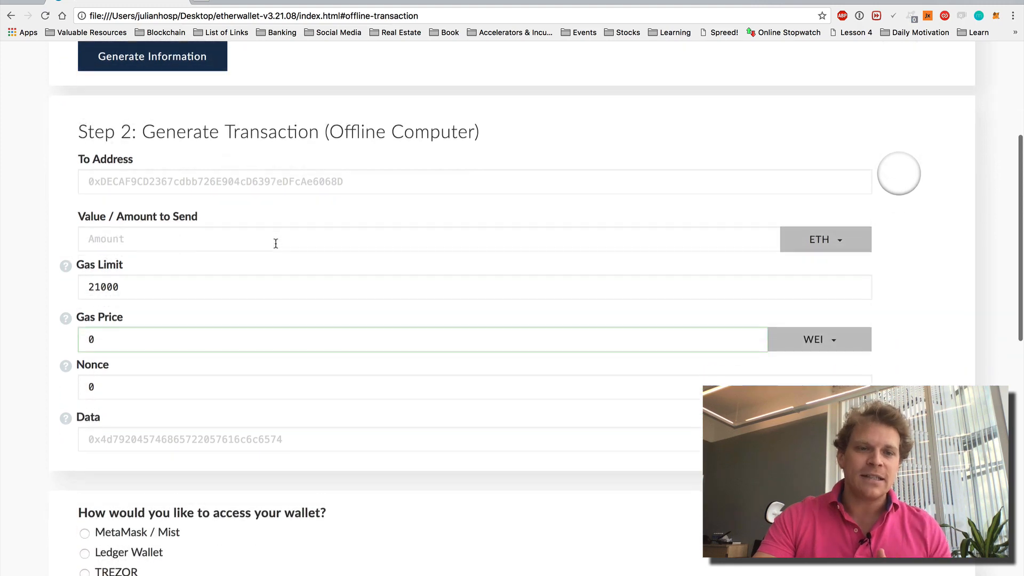
scroll(254, 242, down, 10)
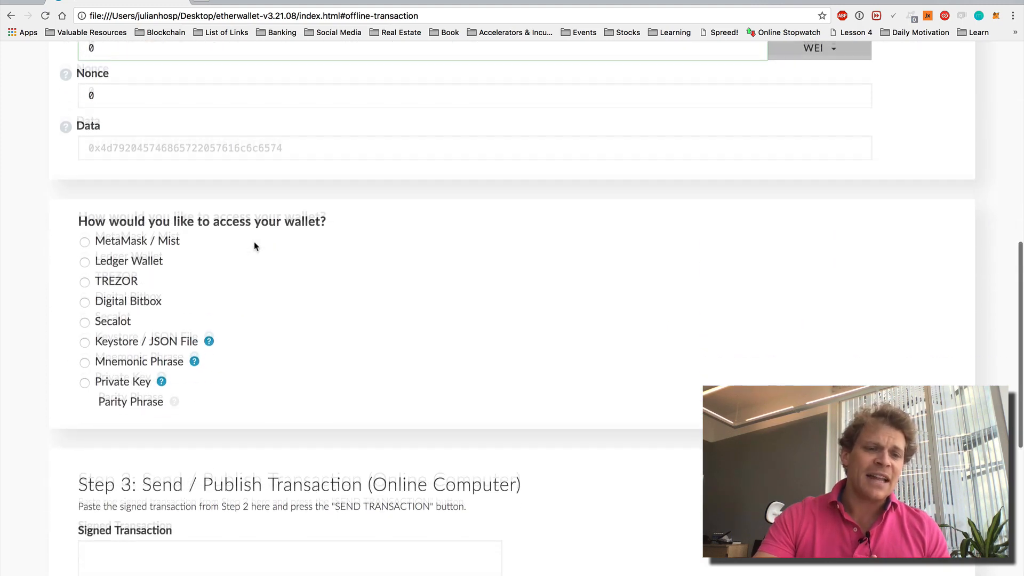
- Select Private Key access, leaving the Private Key and Step 3 Signed Transaction boxes empty
click(116, 371)
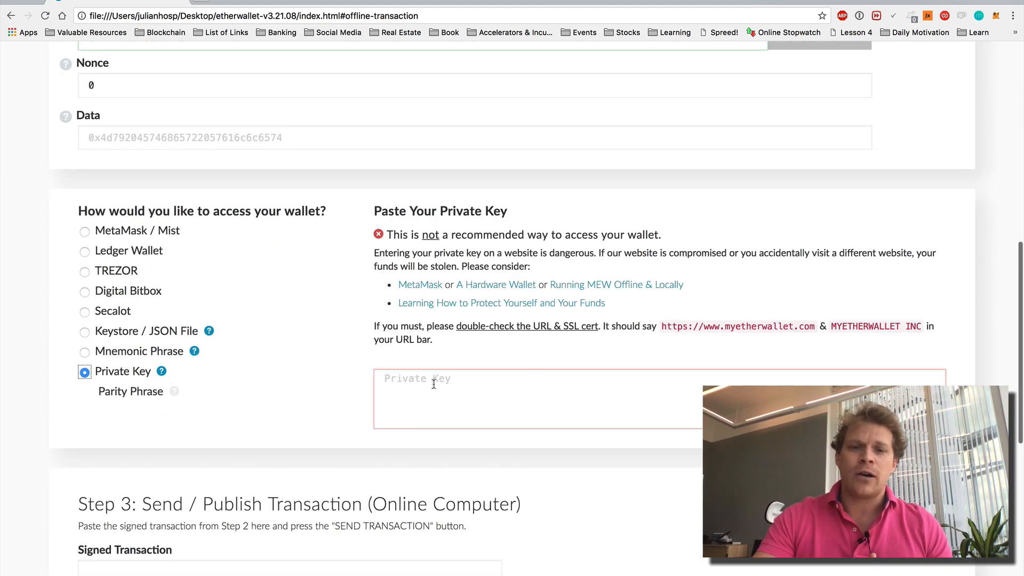
click(431, 384)
scroll(431, 384, down, 4)
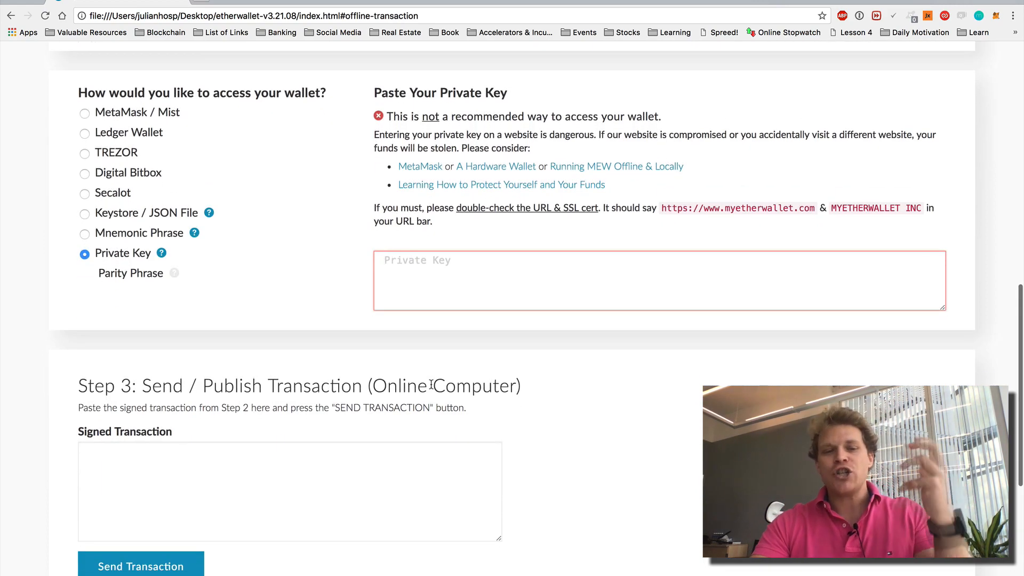
scroll(606, 378, down, 3)
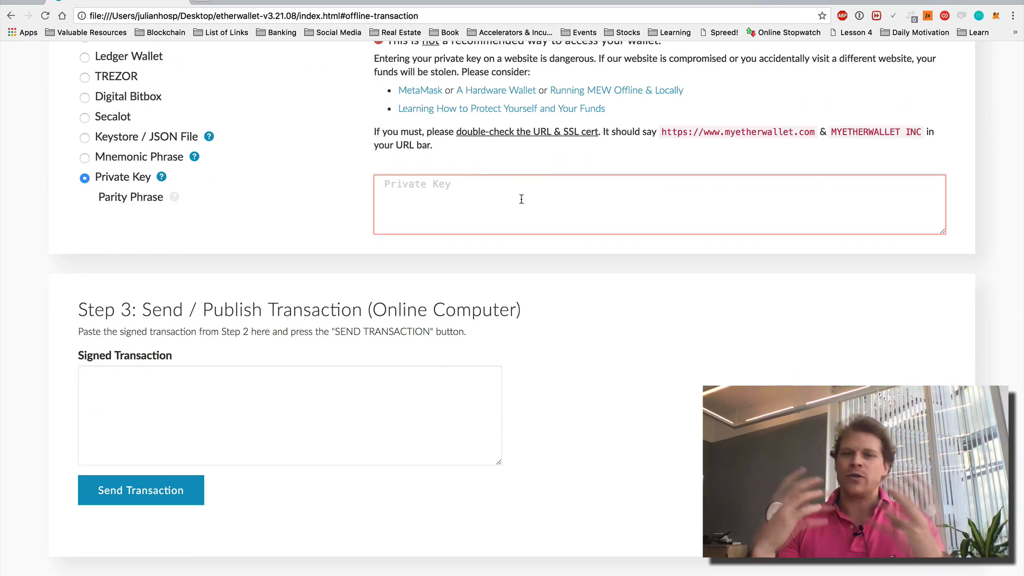
click(343, 454)
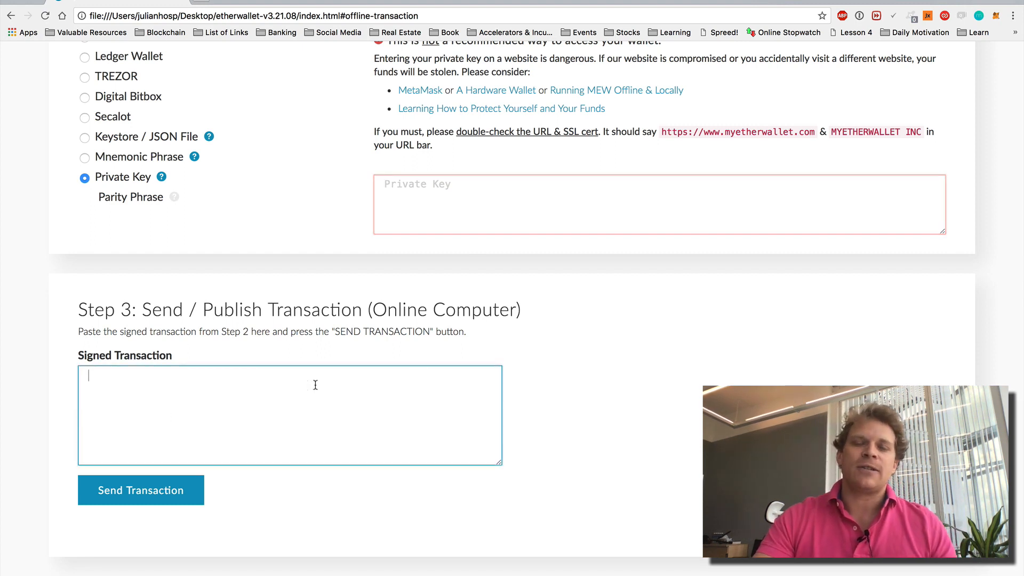